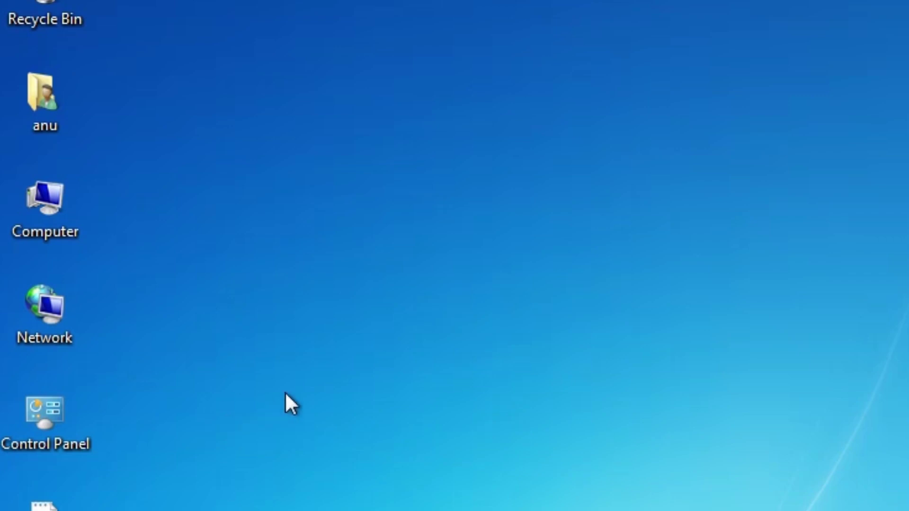
Check the Windows edition and system type in the computer's properties, and close the System window
right_click(63, 198)
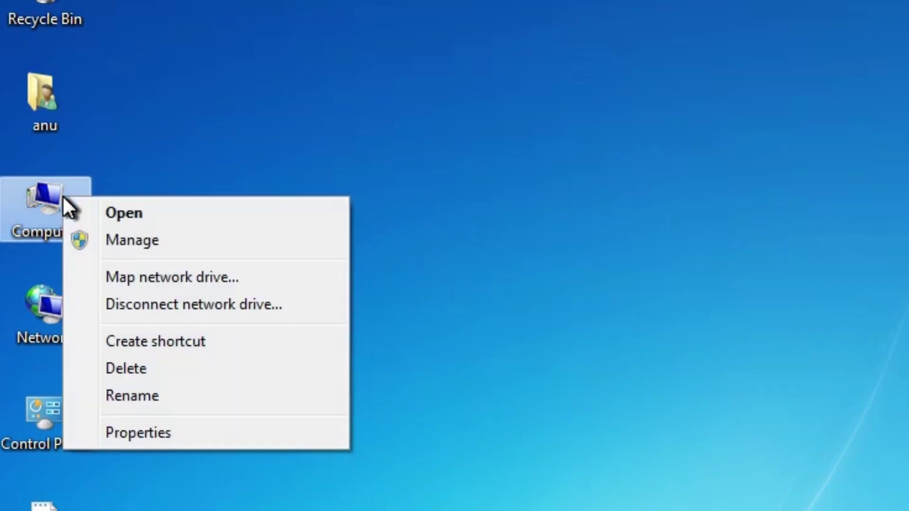
left_click(150, 434)
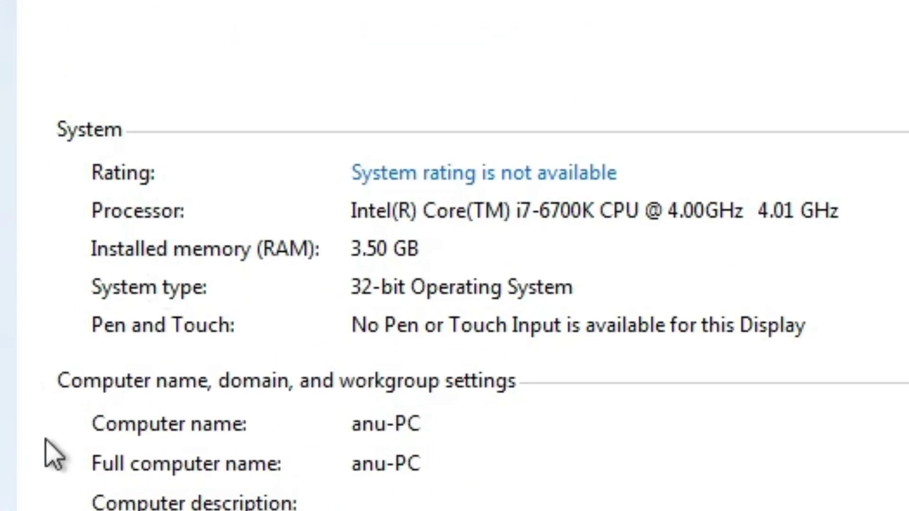
left_click(357, 288)
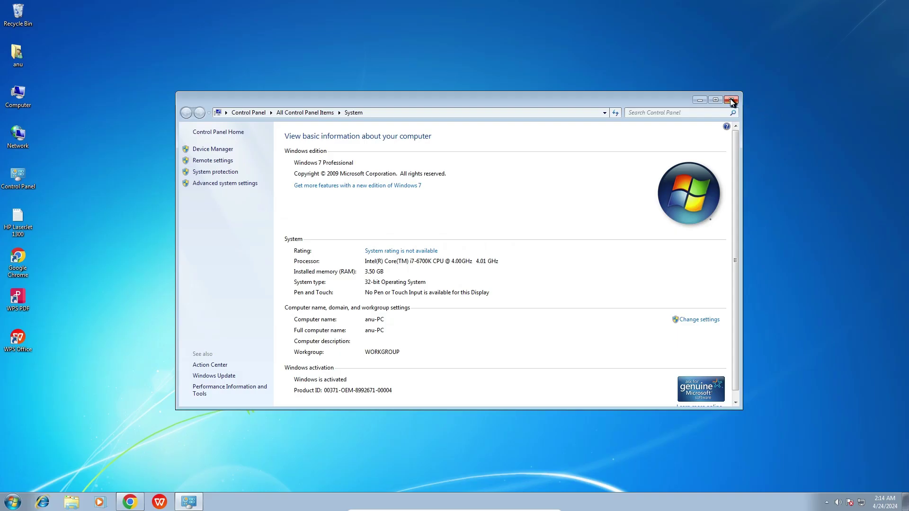
left_click(732, 100)
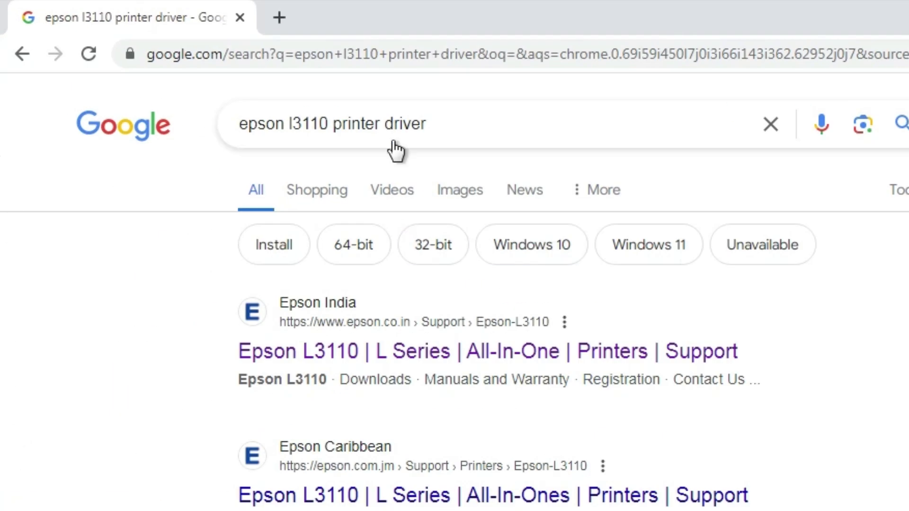
Search Google for "epson l3110 printer driver" and open the Epson India L3110 support page in a new tab
left_click_drag(503, 113, 218, 127)
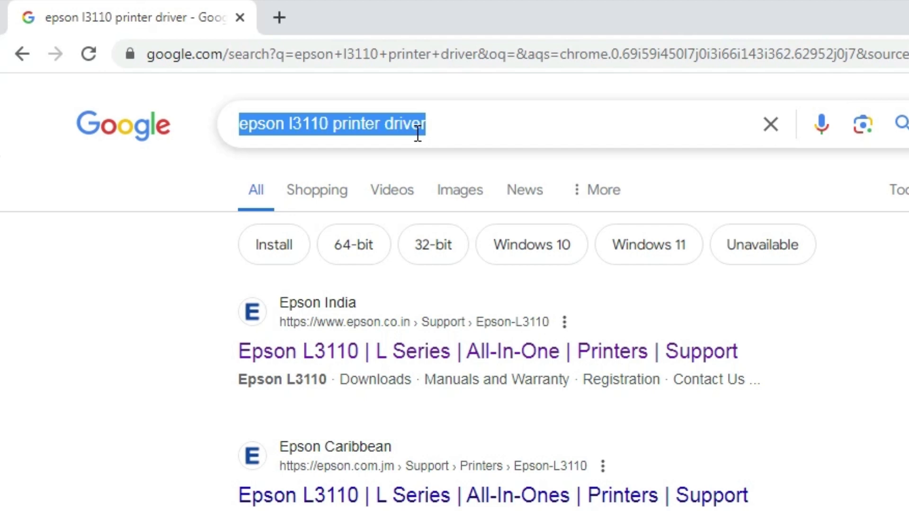
key("Return")
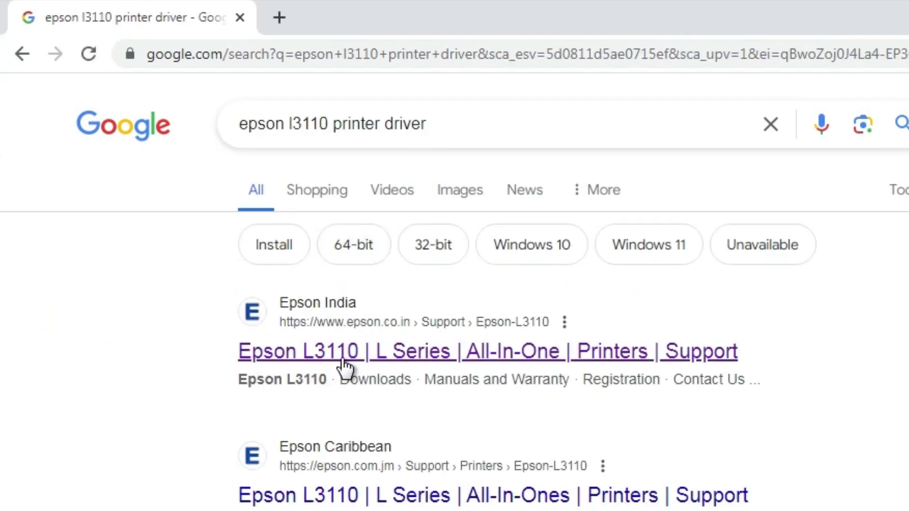
right_click(330, 352)
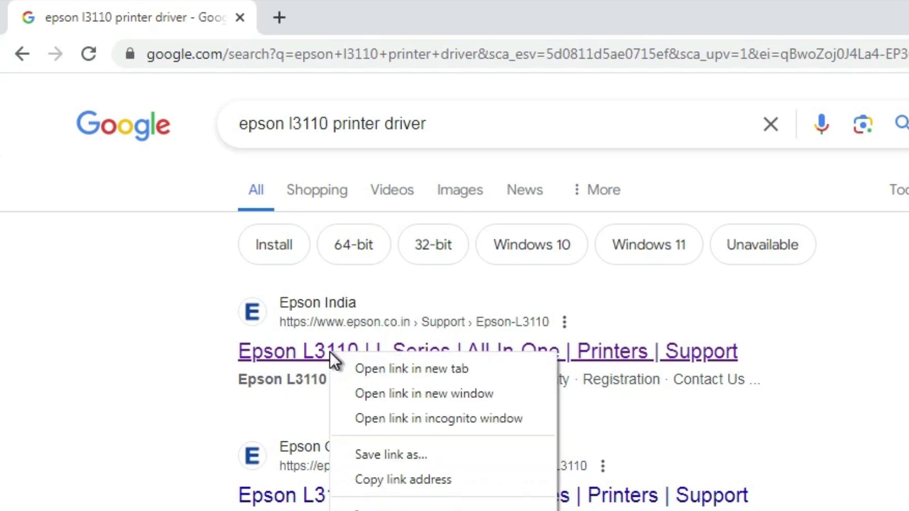
left_click(380, 368)
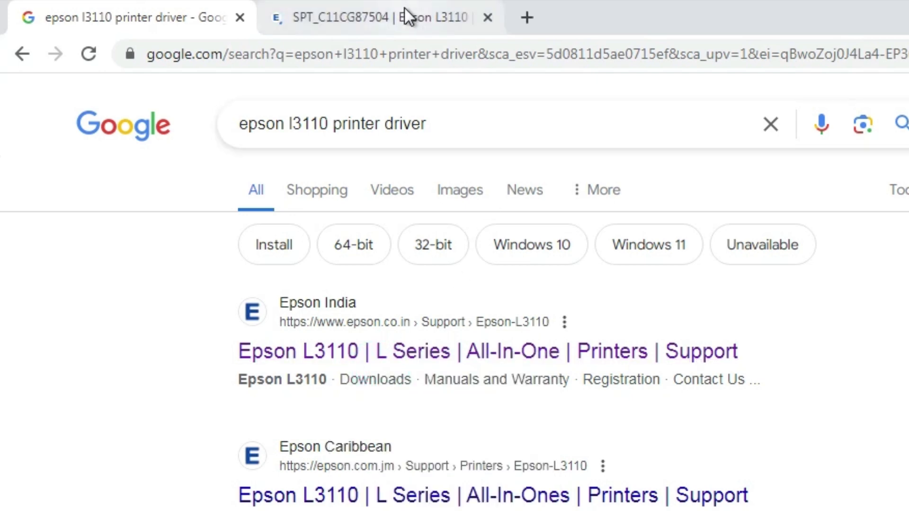
left_click(405, 7)
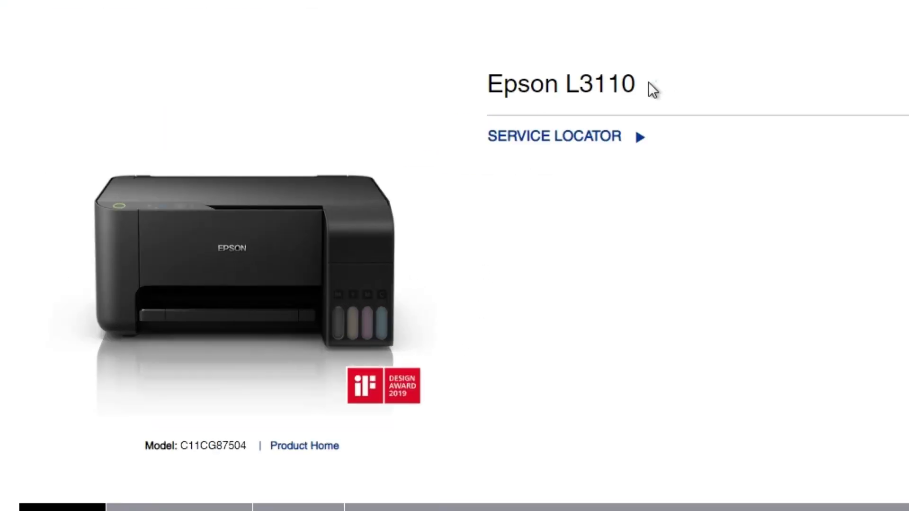
left_click_drag(431, 192, 326, 191)
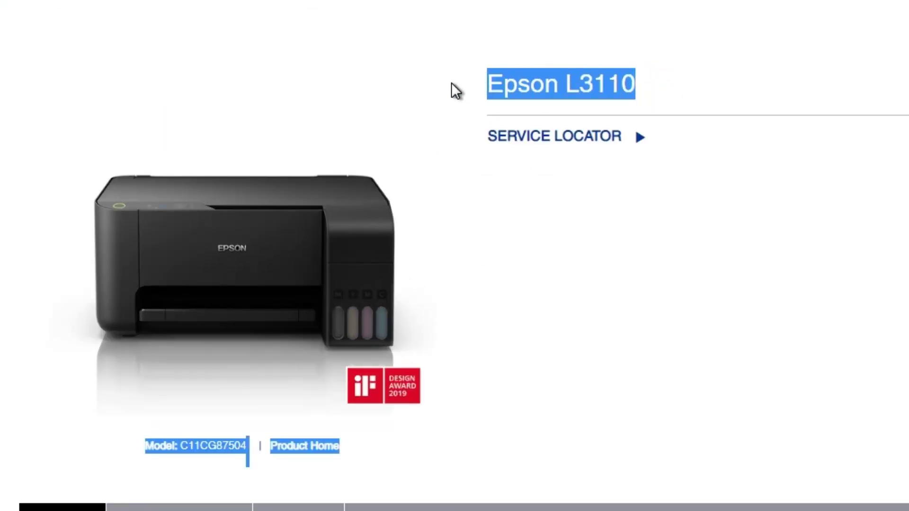
left_click(585, 89)
left_click_drag(566, 85, 634, 86)
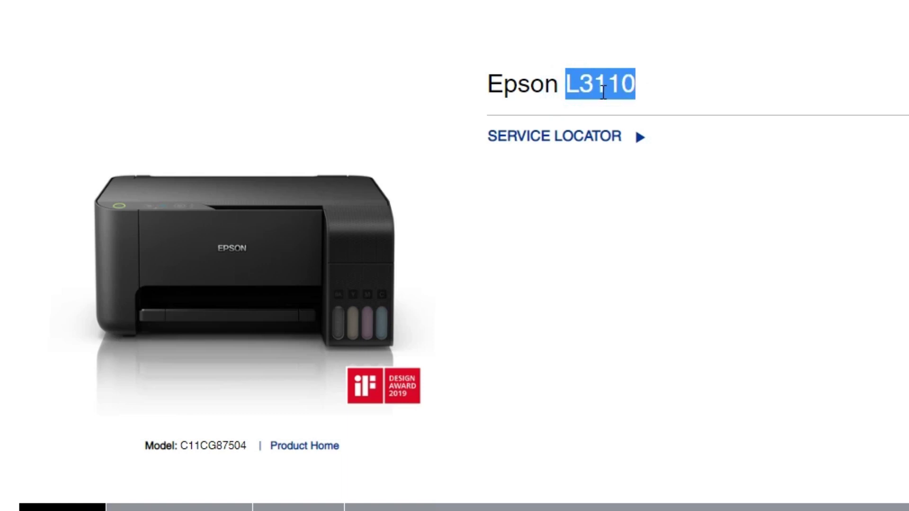
Set the operating system for the Epson L3110 downloads to Windows 7 32-bit and apply the choice
scroll(622, 90, "down", 10)
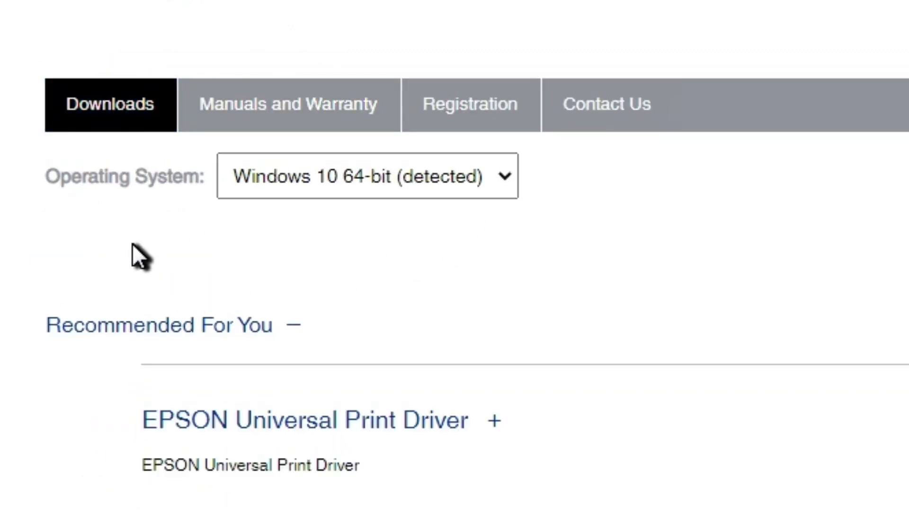
left_click(377, 194)
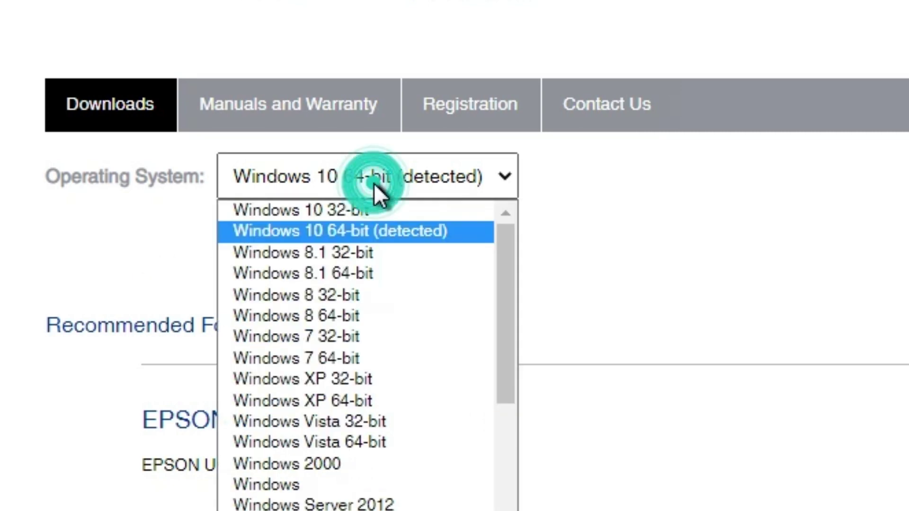
left_click(392, 337)
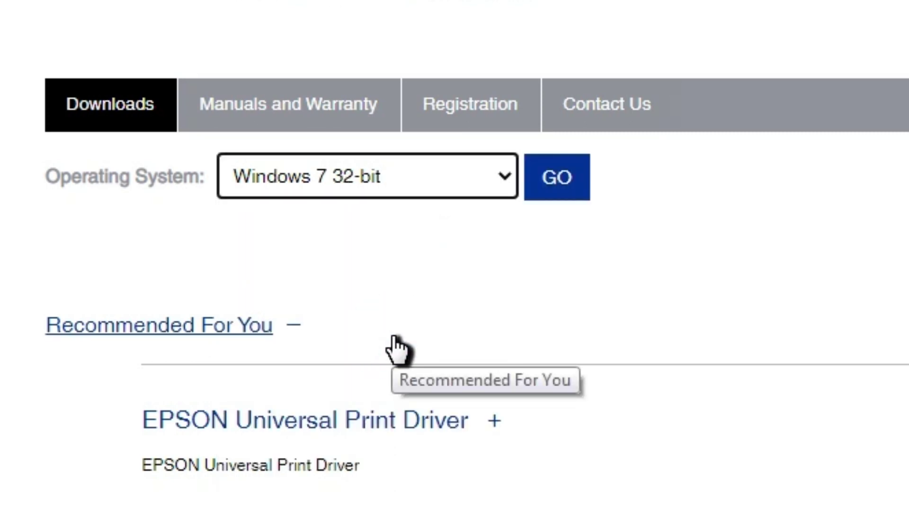
left_click(552, 185)
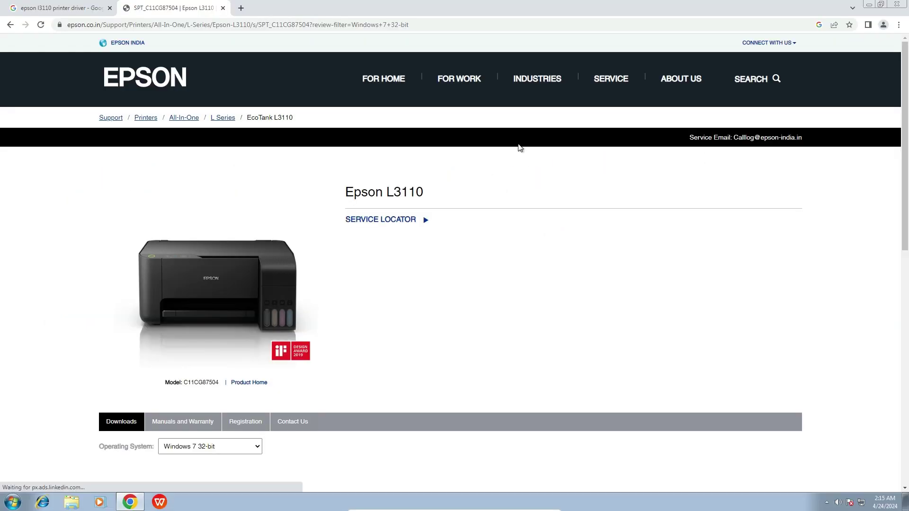
Expand the Drivers section of the Epson L3110 downloads
scroll(358, 254, "down", 3)
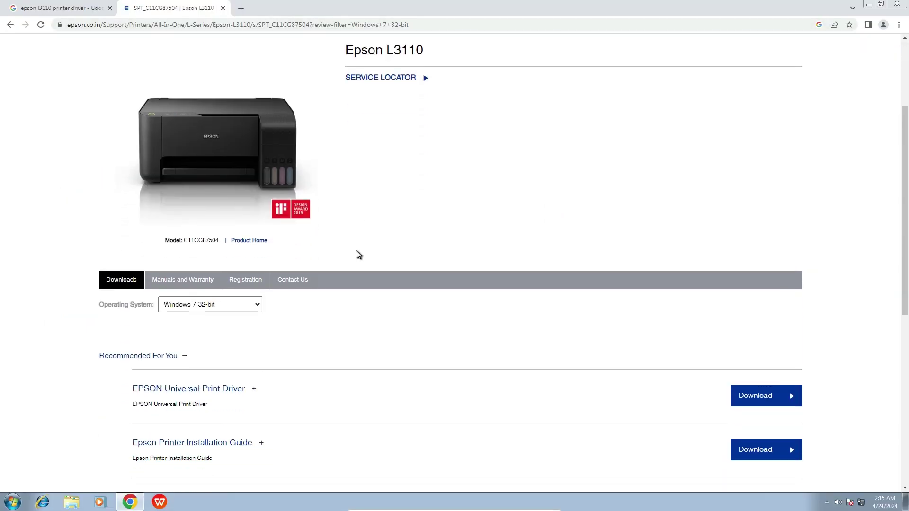
scroll(359, 255, "down", 1)
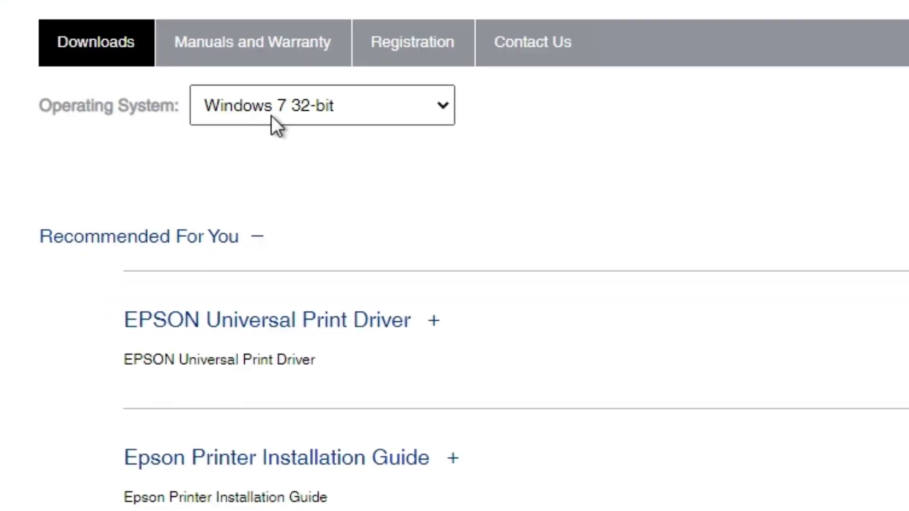
scroll(339, 114, "down", 2)
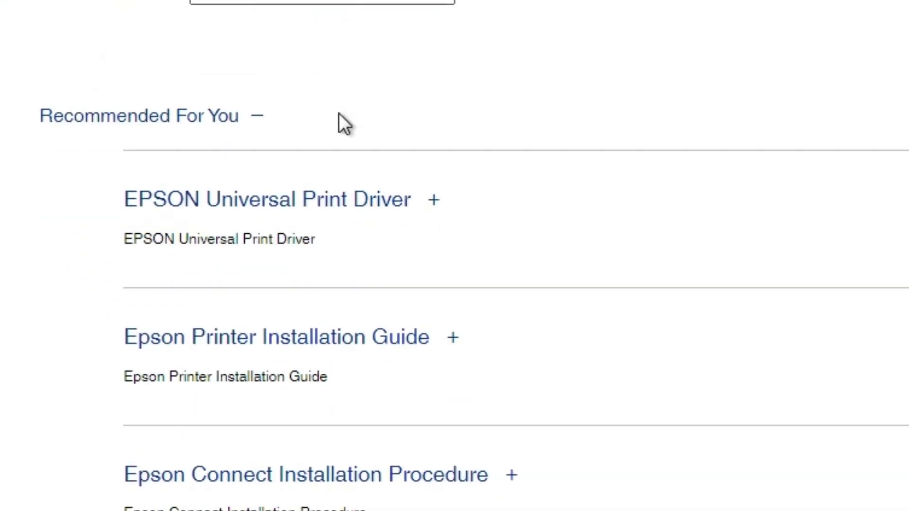
scroll(339, 113, "down", 1)
scroll(339, 113, "down", 2)
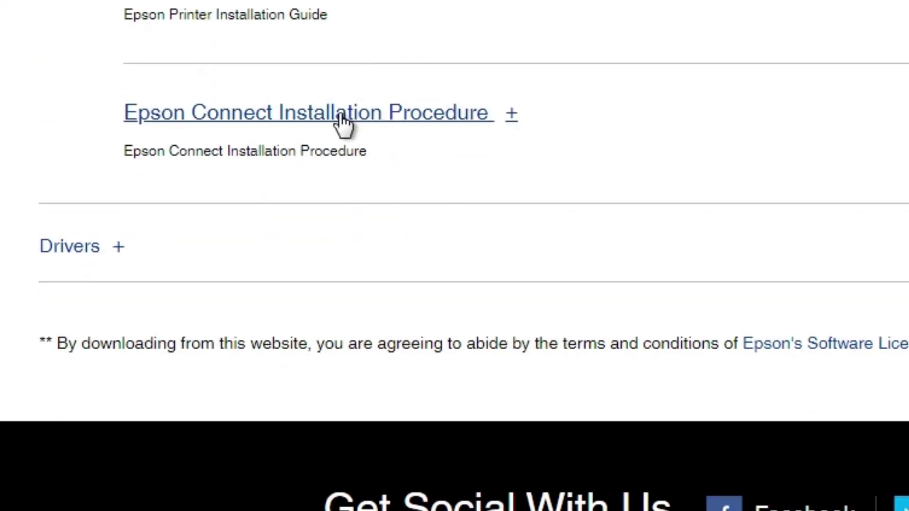
left_click(117, 248)
scroll(367, 189, "down", 3)
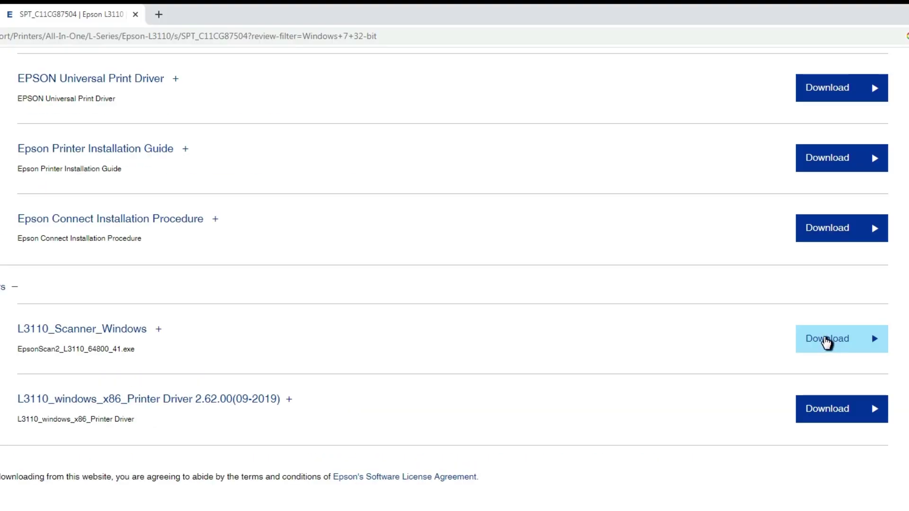
Open the L3110_Scanner_Windows download in a new tab and accept the licence to download EpsonScan2_L3110_65230_41_Signed_S.exe
right_click(823, 335)
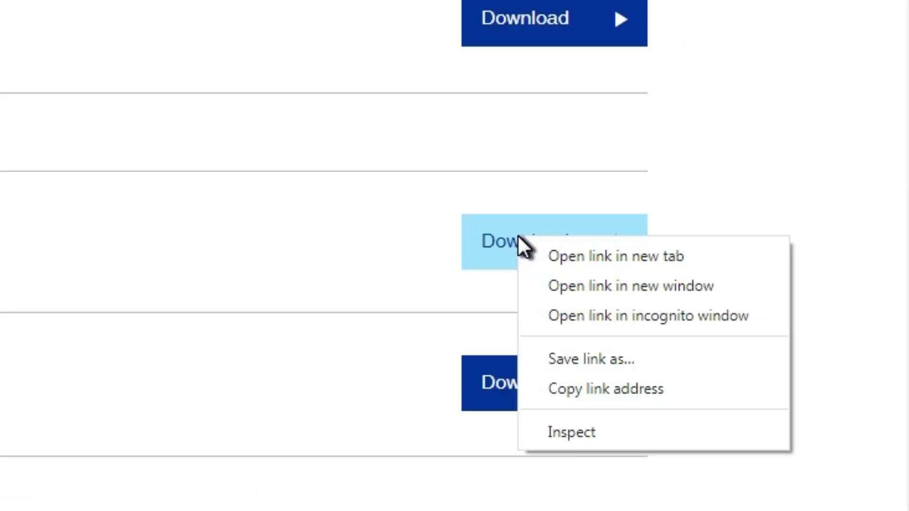
left_click(592, 259)
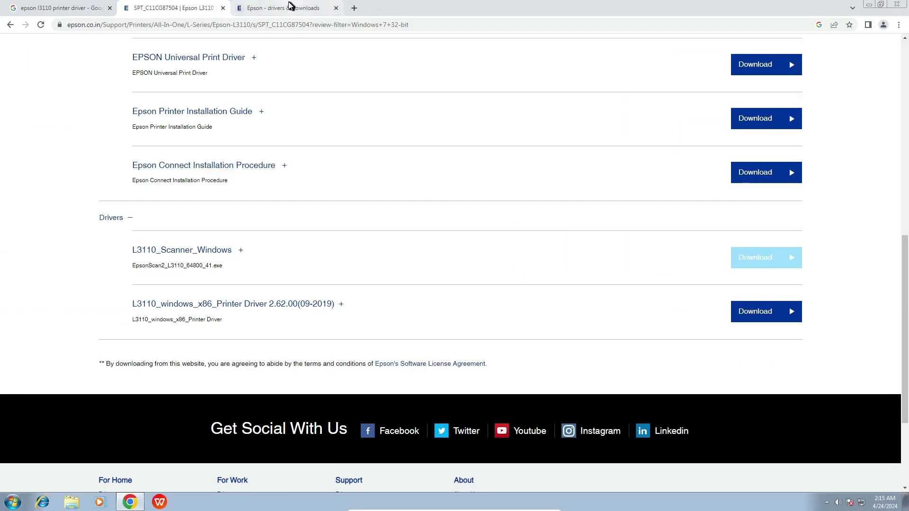
left_click(290, 6)
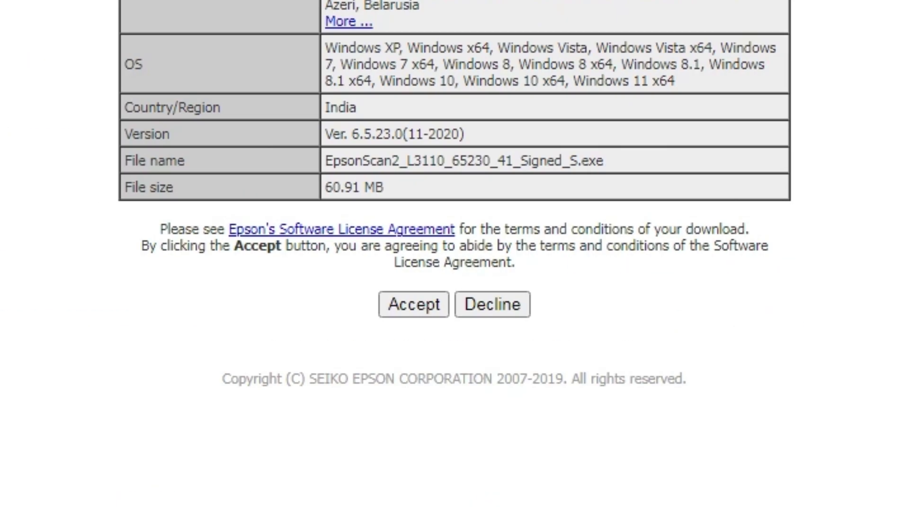
left_click(421, 301)
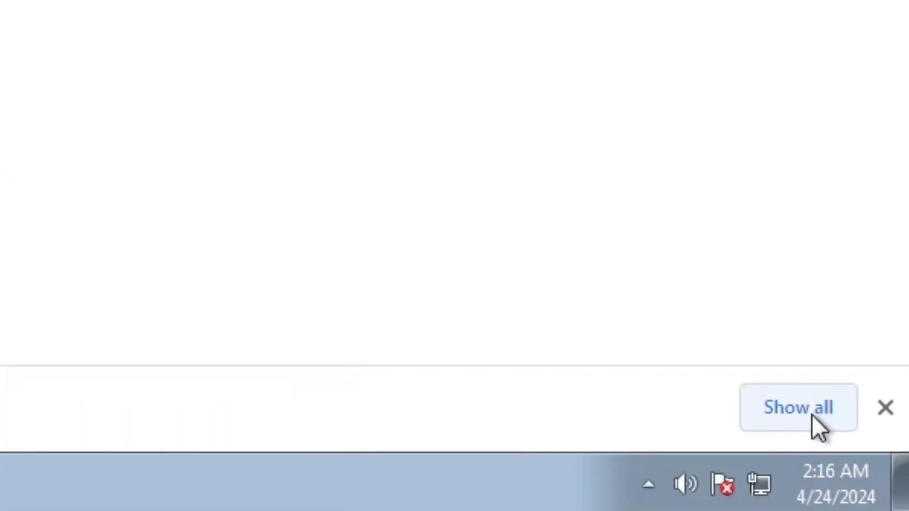
Show the downloaded EpsonScan2_L3110_65230_41_Signed_S file in its folder, move it to the desktop below WPS Office, and close the folder
left_click(812, 415)
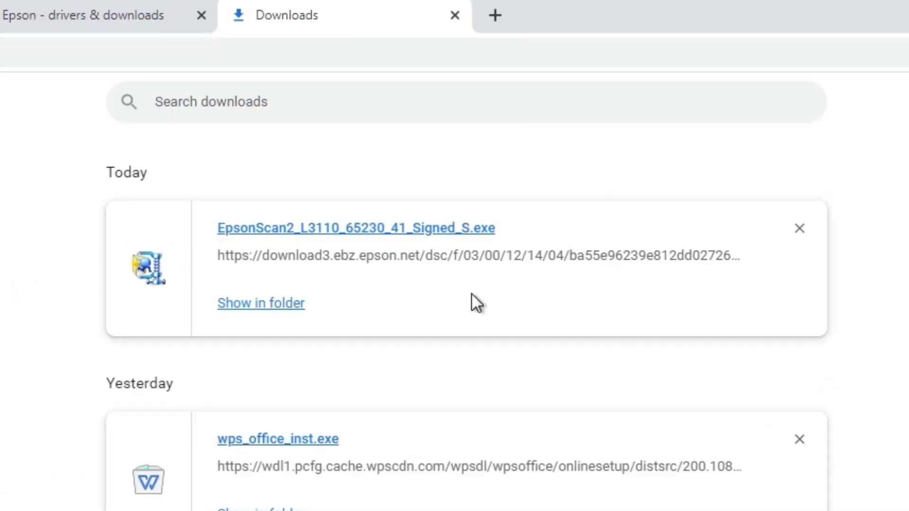
left_click(266, 305)
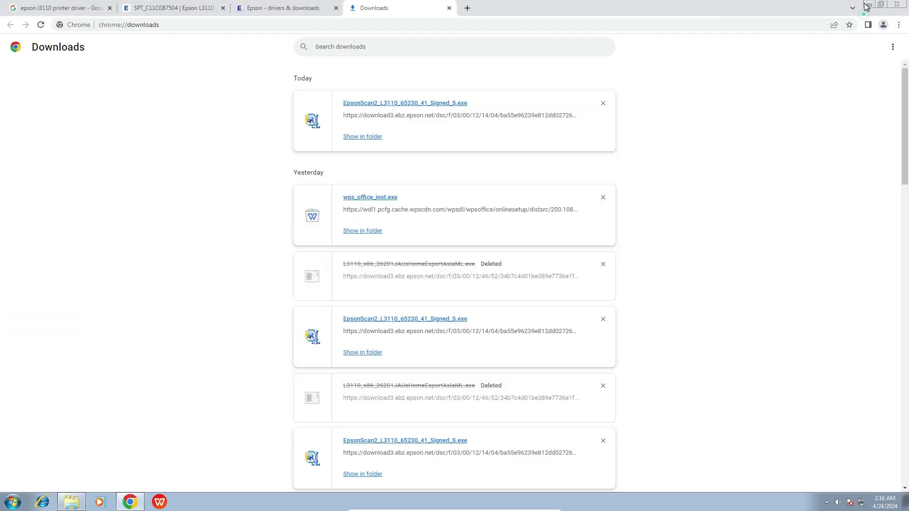
left_click(865, 8)
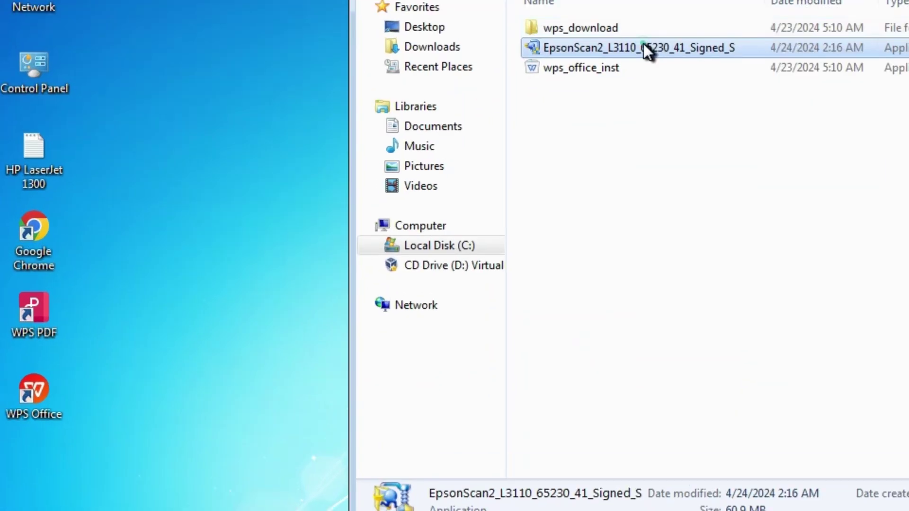
left_click_drag(324, 168, 36, 396)
left_click_drag(69, 507, 104, 502)
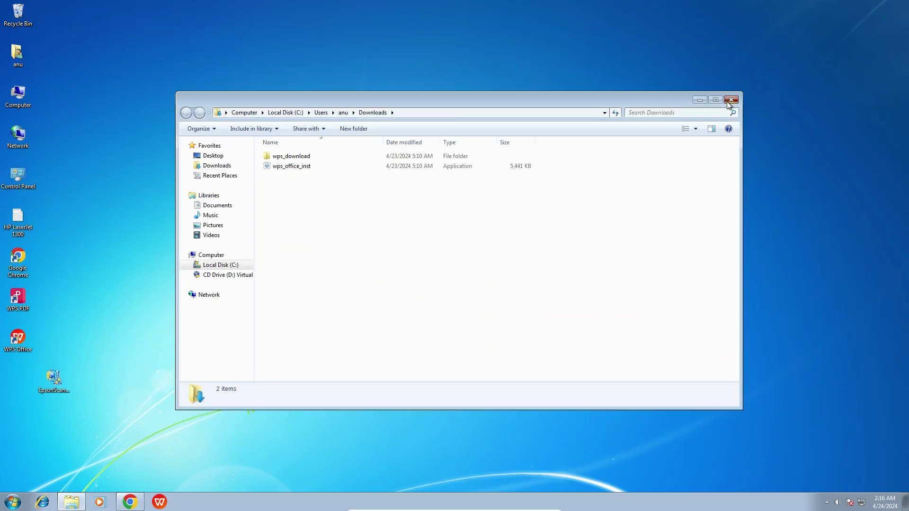
left_click(726, 101)
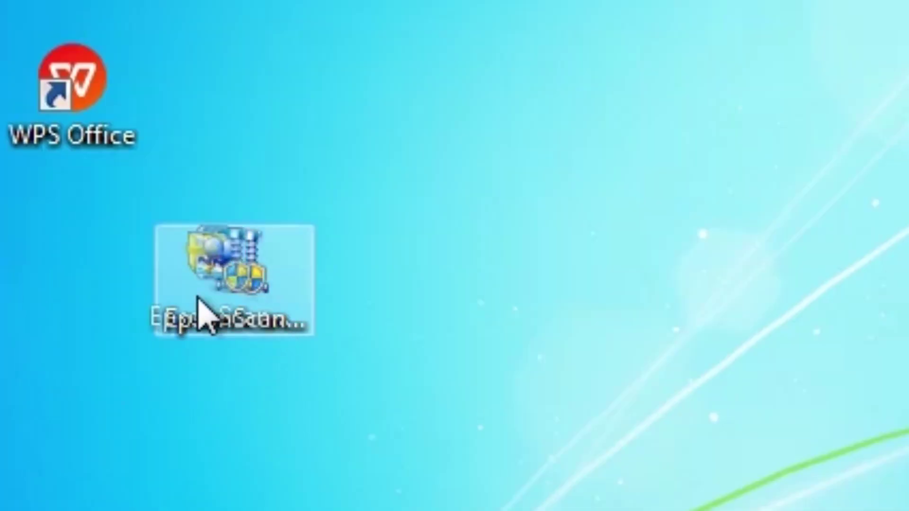
left_click_drag(203, 317, 146, 274)
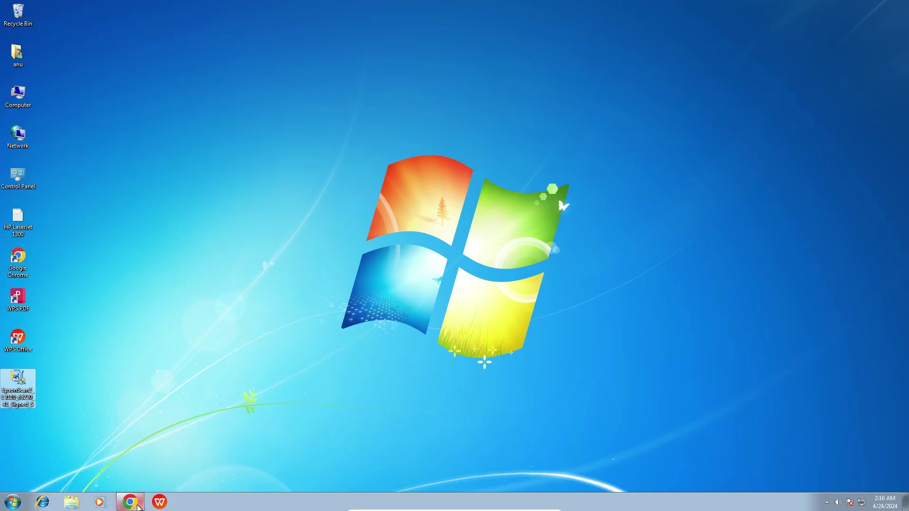
Return to Chrome, close the Downloads and scanner driver tabs, and download the L3110_windows_x86 printer driver, accepting its licence
left_click(135, 480)
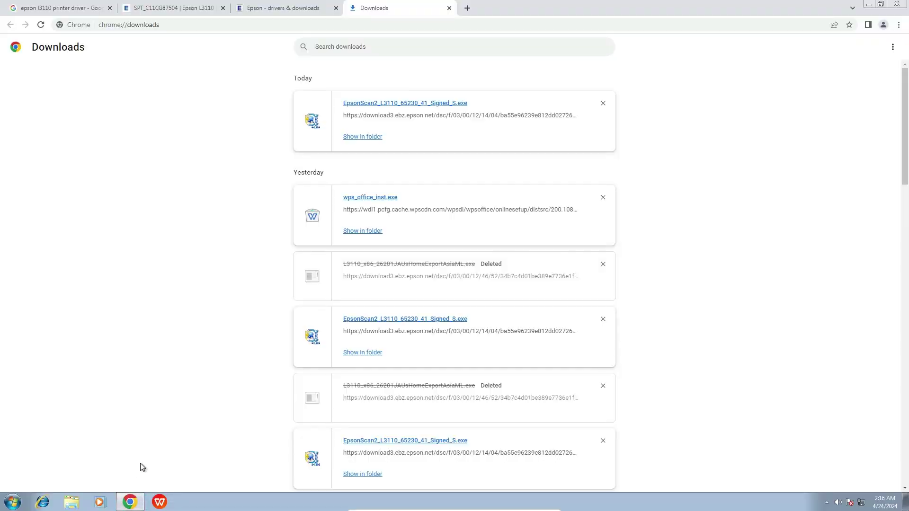
left_click(449, 9)
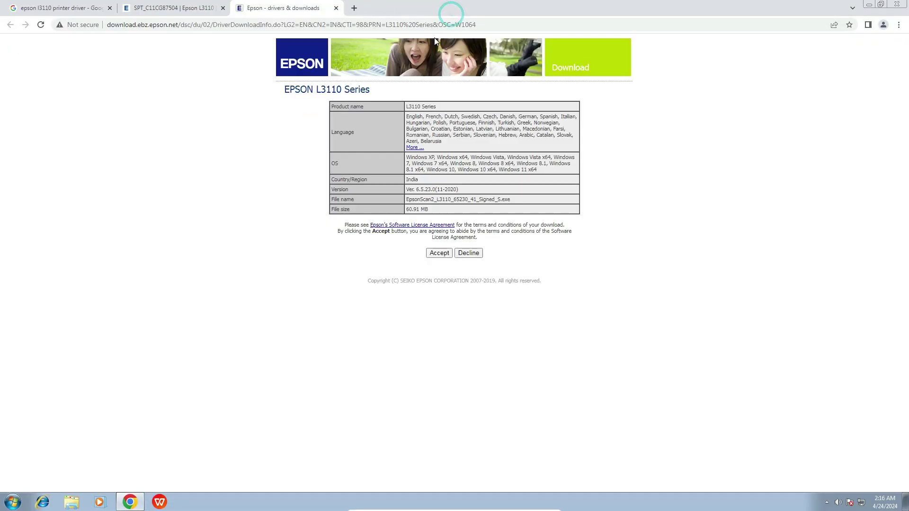
left_click(336, 8)
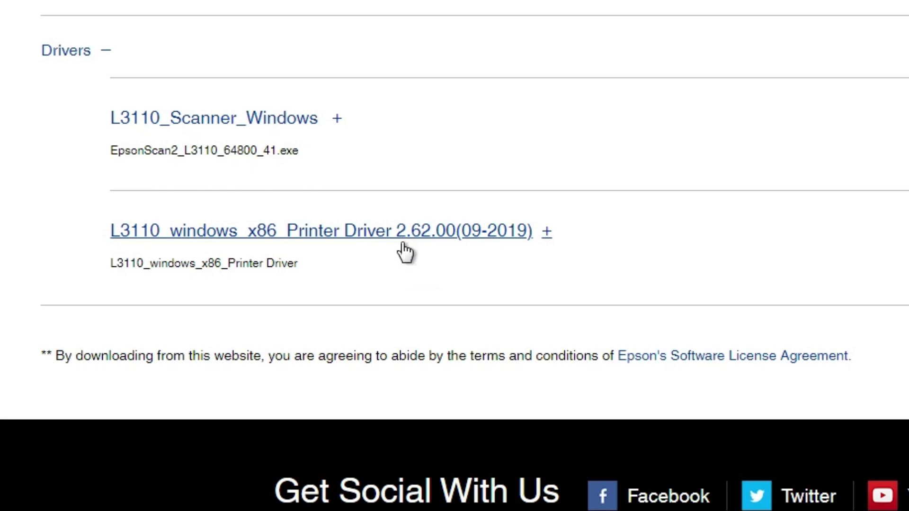
left_click(818, 334)
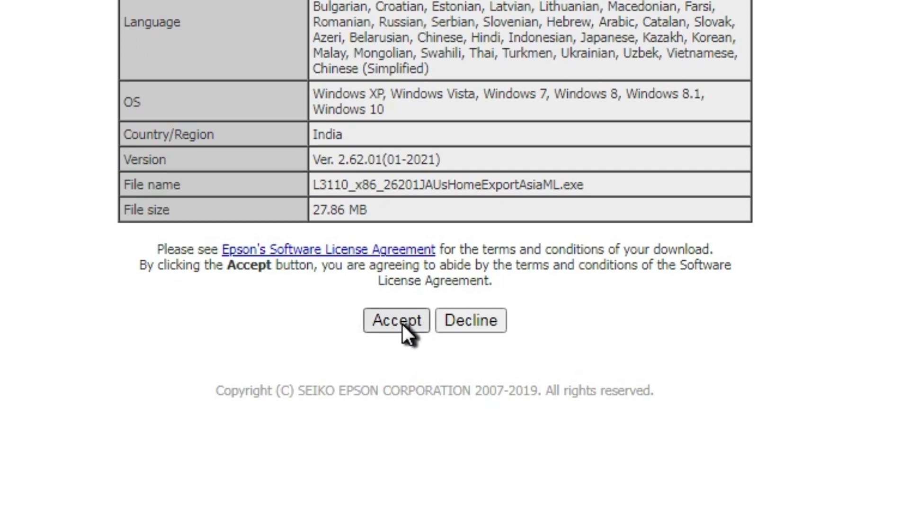
left_click(402, 324)
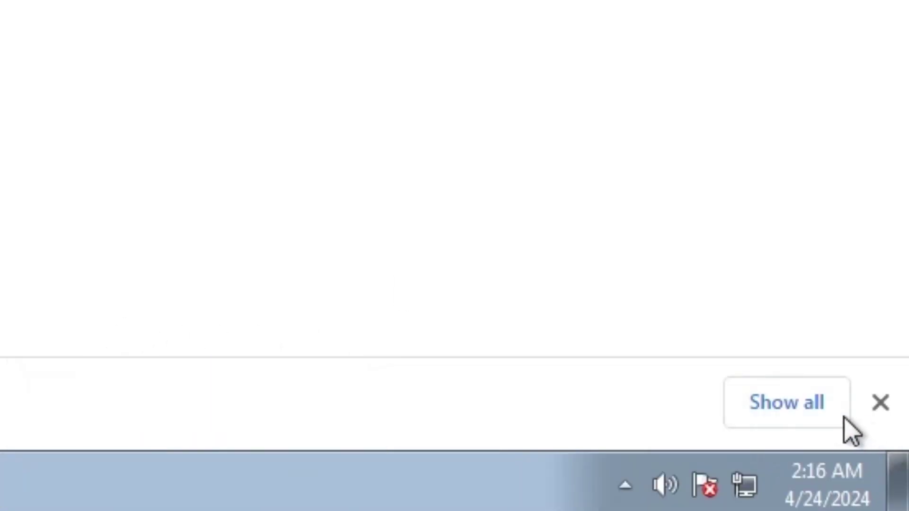
Show the downloaded L3110_x86_26201JAUsHomeExportAsiaML file in its folder, move it to the desktop below the EpsonScan file, and close the folder
left_click(833, 411)
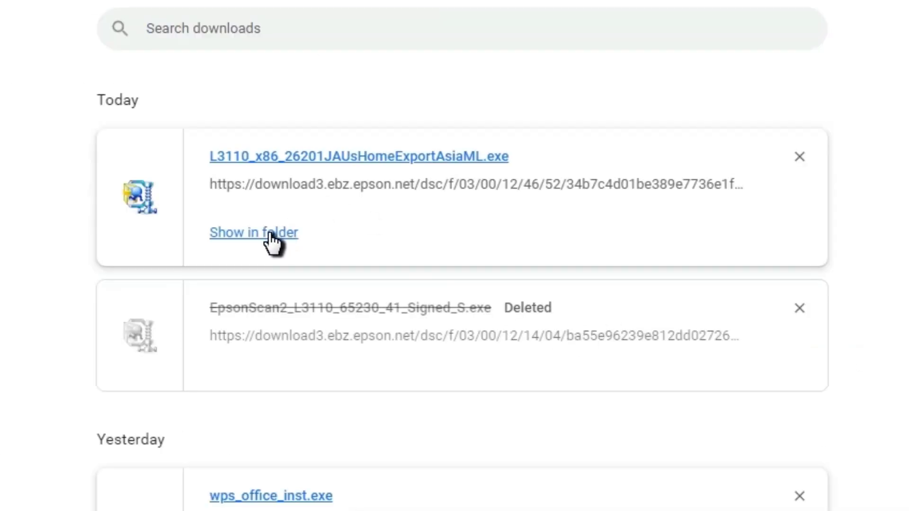
left_click(269, 233)
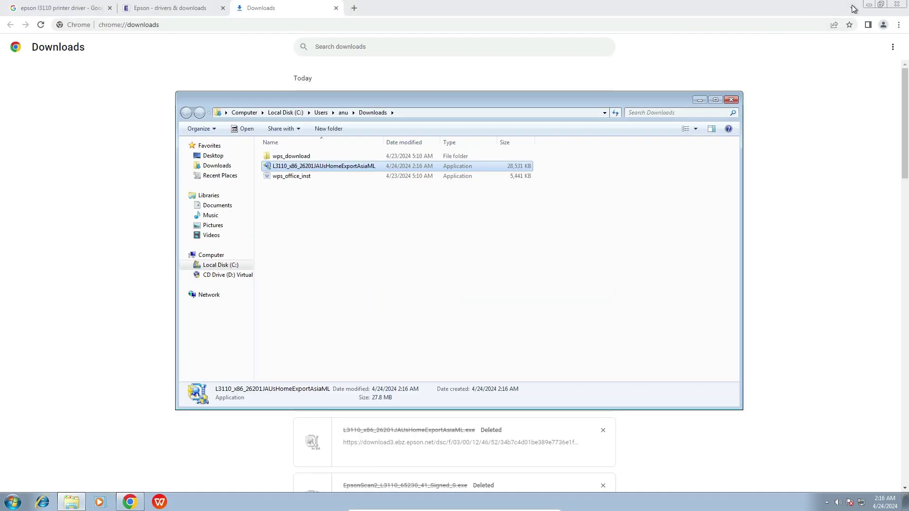
left_click(869, 6)
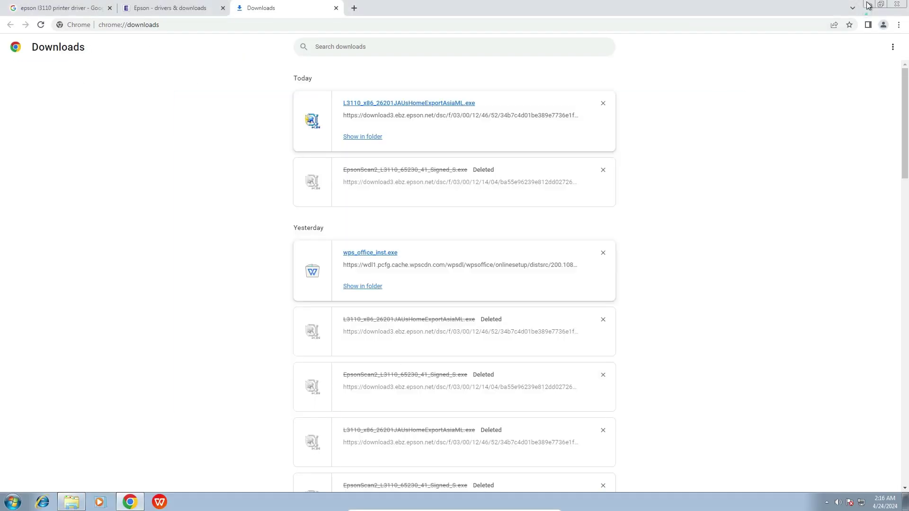
left_click(869, 5)
left_click_drag(302, 165, 17, 425)
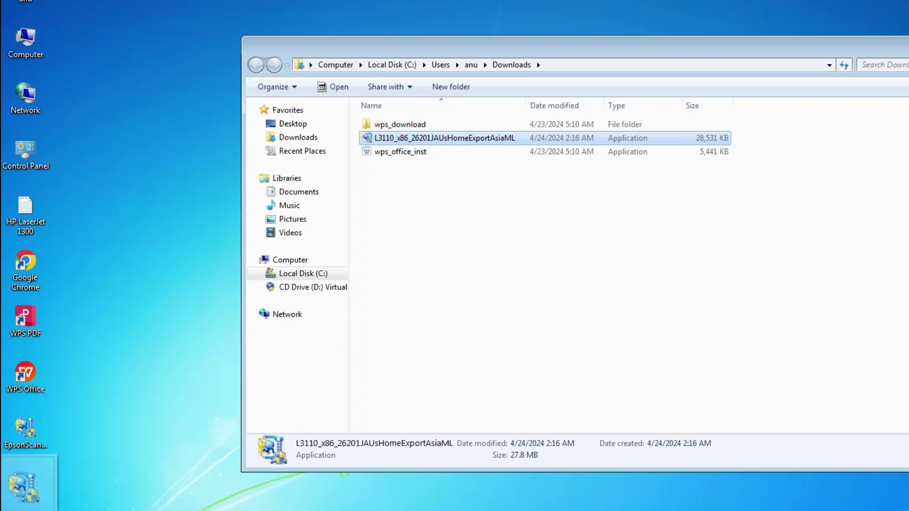
left_click_drag(23, 485, 26, 487)
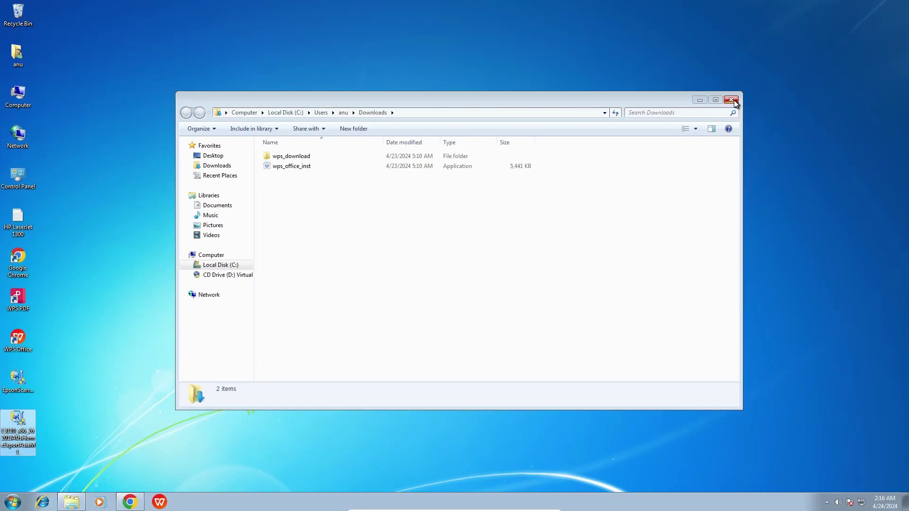
left_click(734, 103)
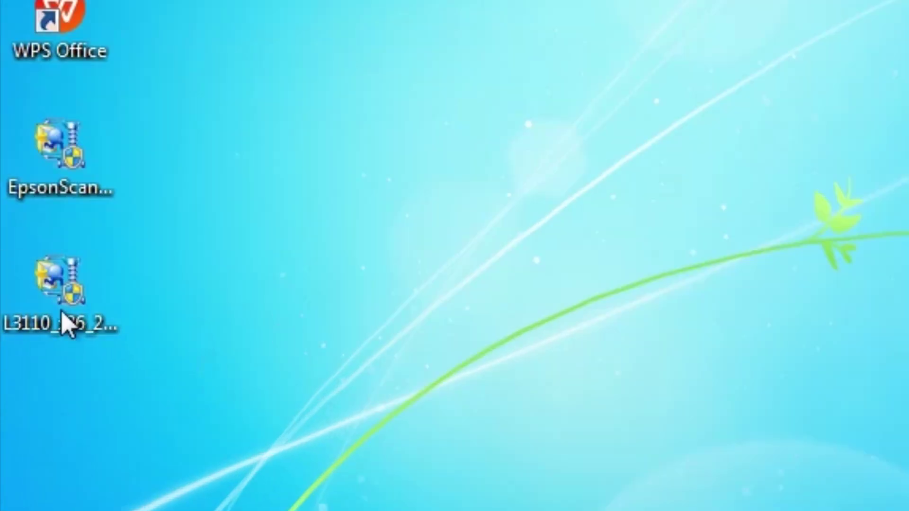
Extract the L3110_x86_26201JAUsHomeExportAsiaML file with WinRAR into a desktop folder of the same name, keeping the default options
double_click(42, 318)
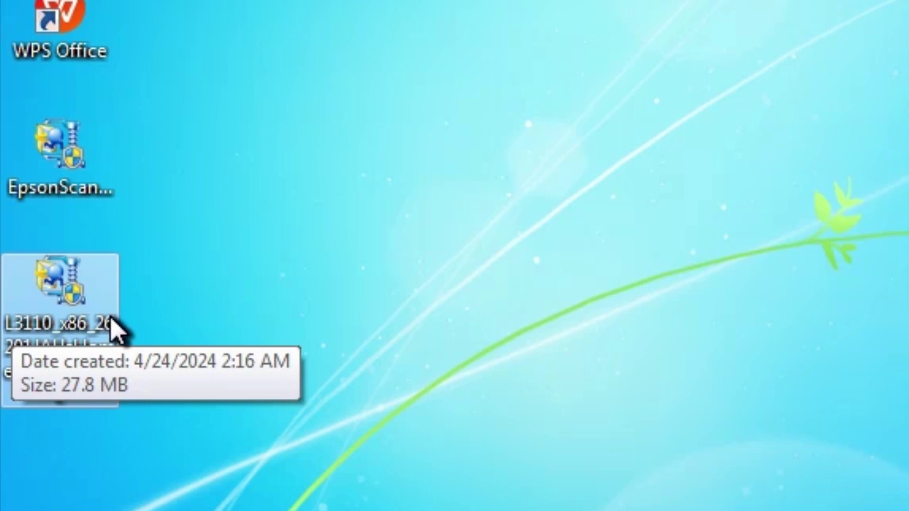
right_click(82, 297)
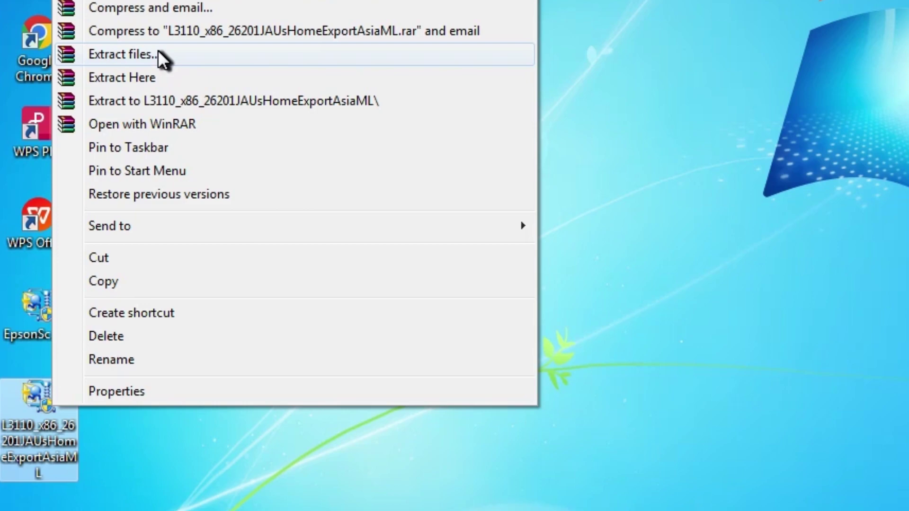
left_click(159, 53)
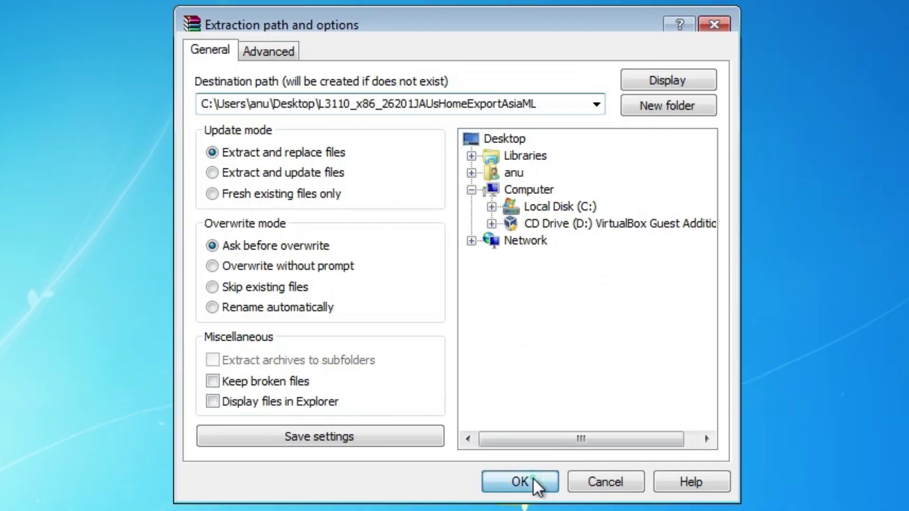
left_click(533, 478)
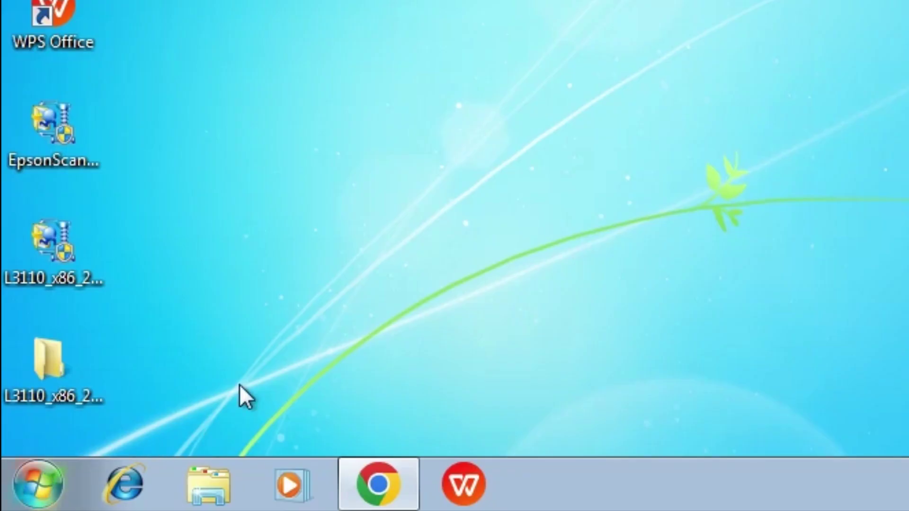
Examine the extracted L3110_x86_26201JAUsHomeExportAsiaML folder down to the contents of WINX86, and close it
double_click(45, 375)
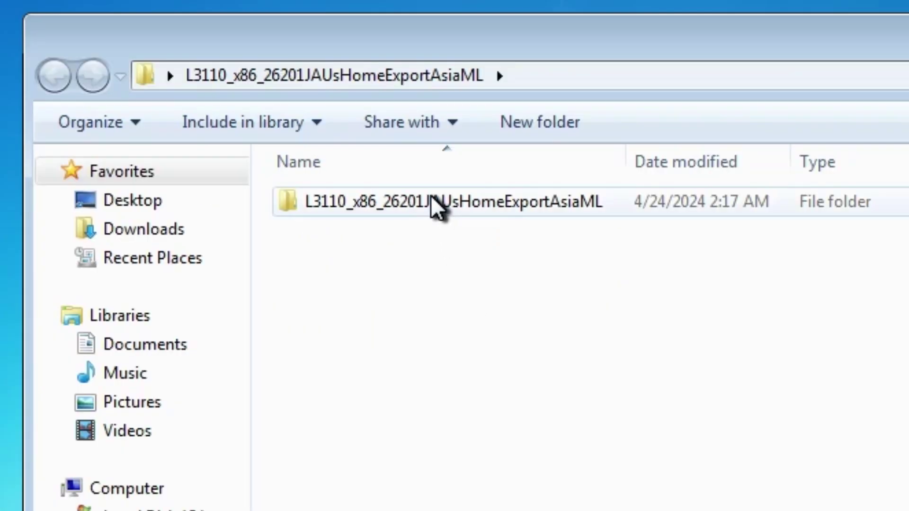
double_click(431, 199)
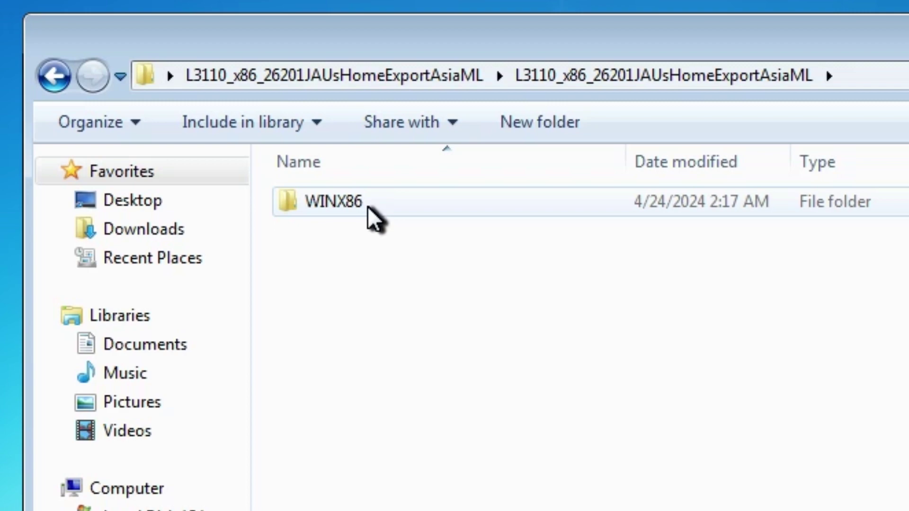
double_click(367, 206)
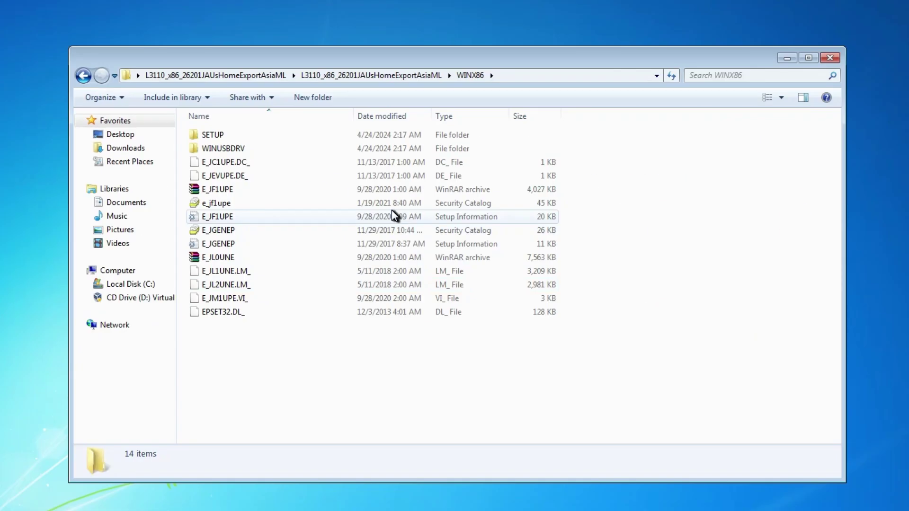
left_click(830, 57)
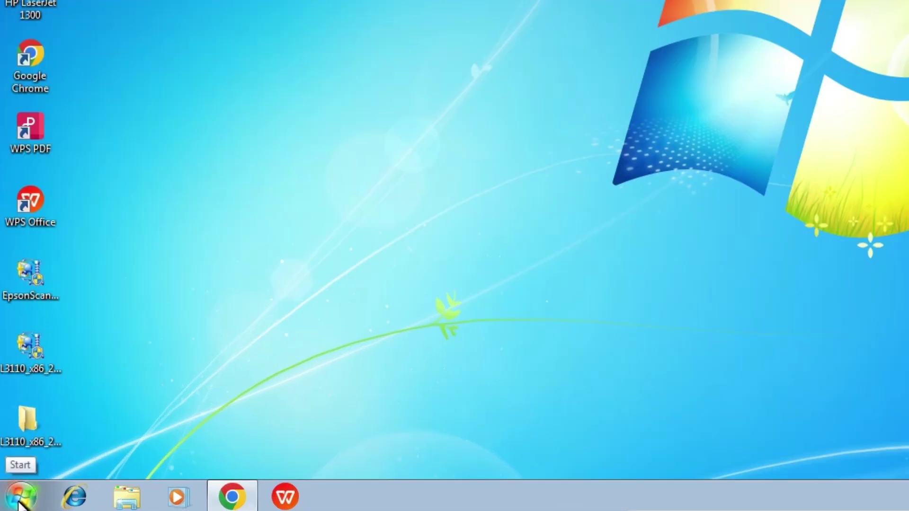
Open Devices and Printers from Control Panel, start adding a printer, and minimize the window behind the wizard
left_click(20, 503)
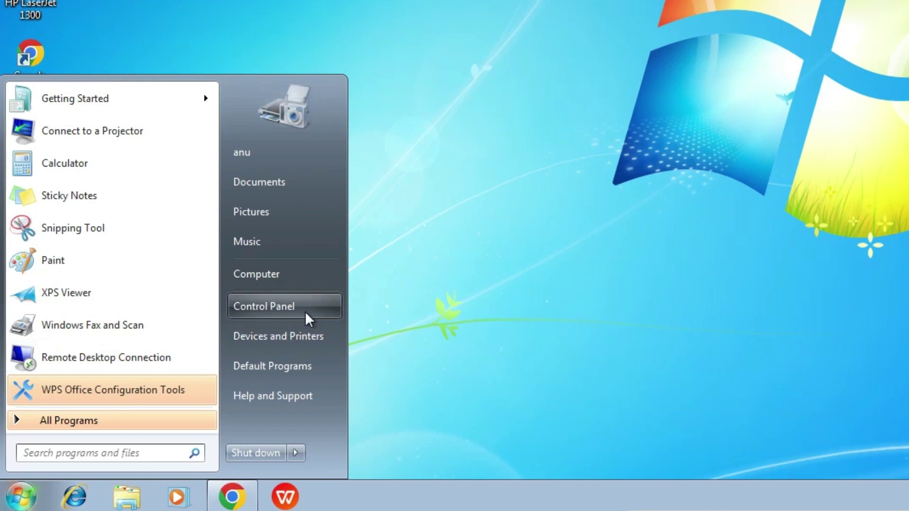
left_click(304, 311)
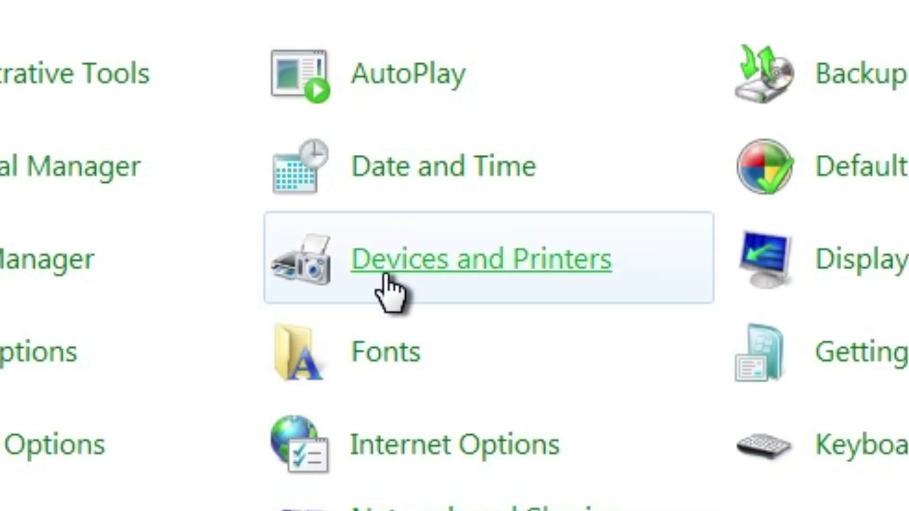
left_click(507, 275)
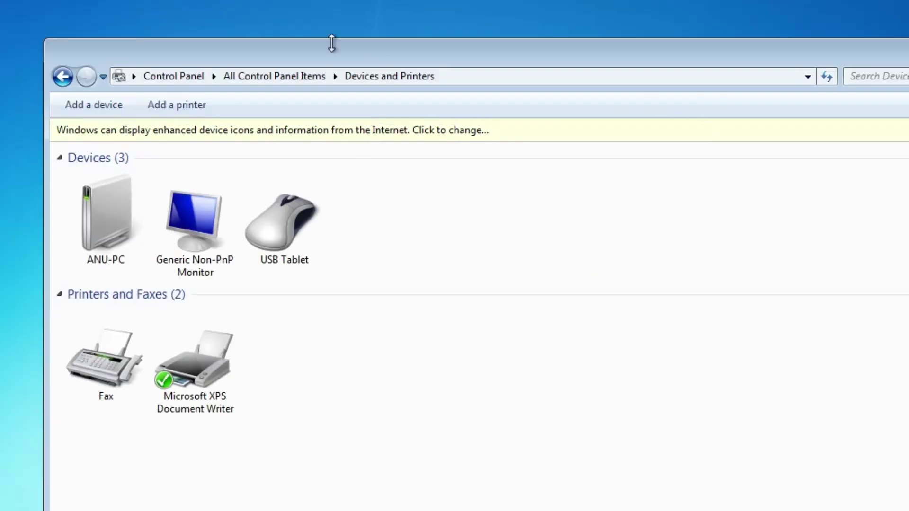
left_click(194, 107)
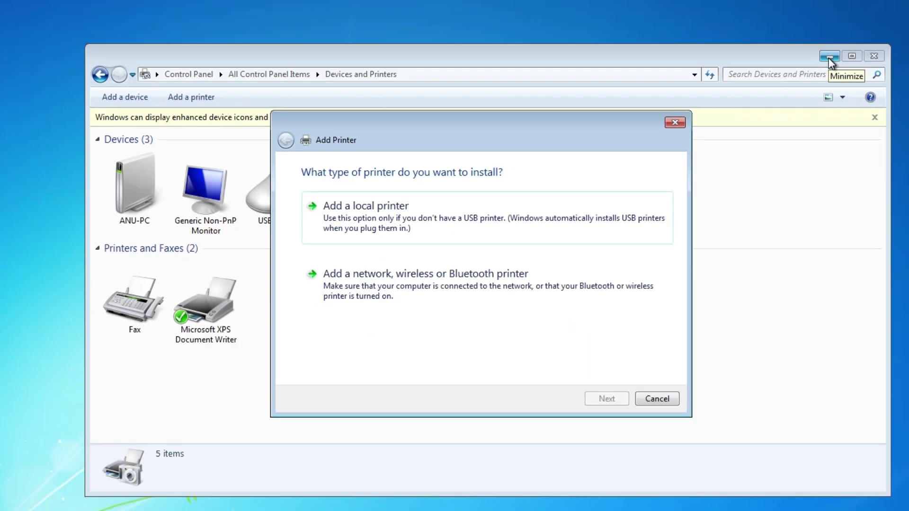
left_click(829, 26)
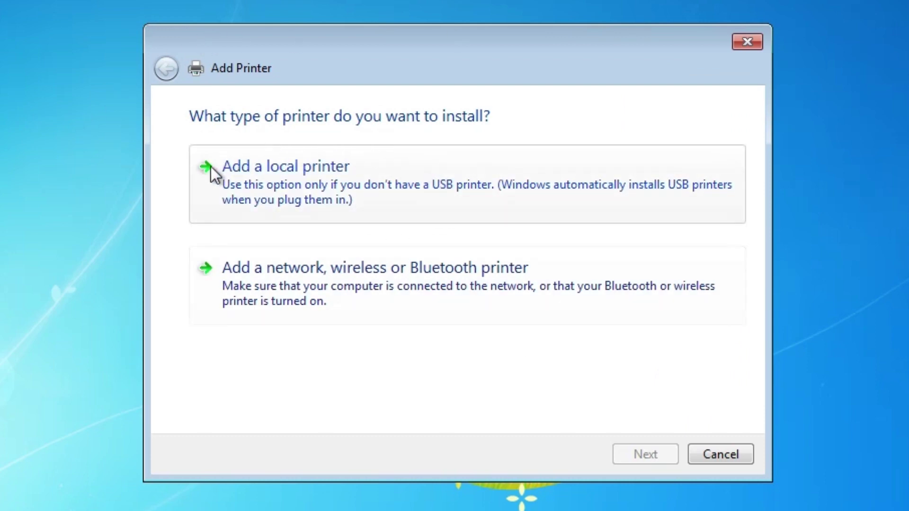
Choose to add a local printer on the existing port USB_001 (Local Port) and continue to the driver selection
left_click(361, 175)
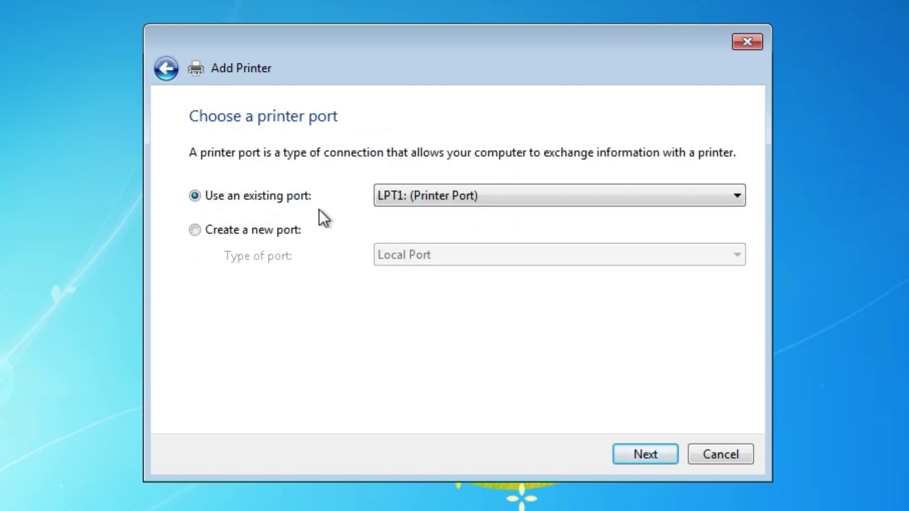
left_click(498, 196)
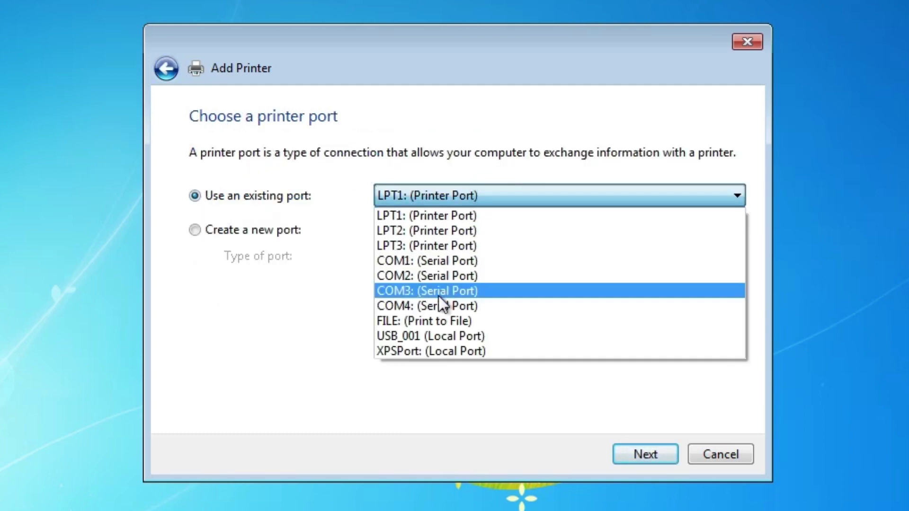
left_click(423, 336)
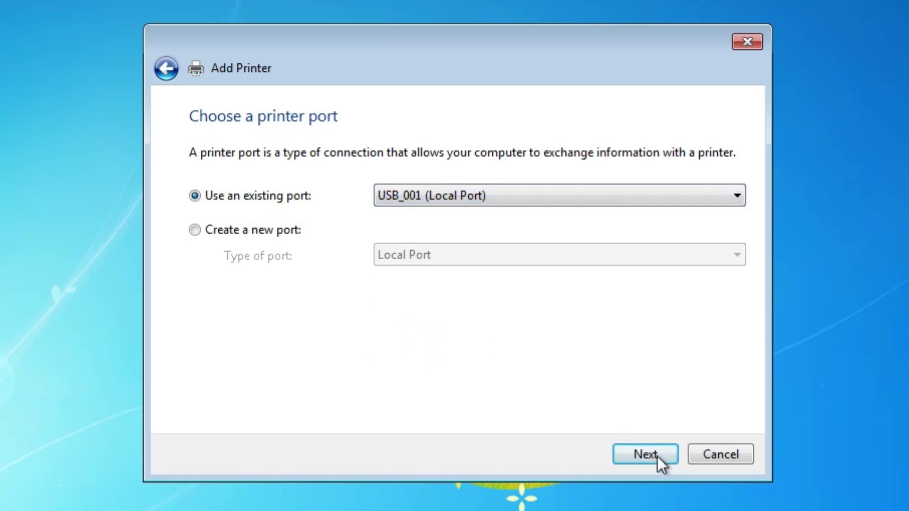
left_click(658, 456)
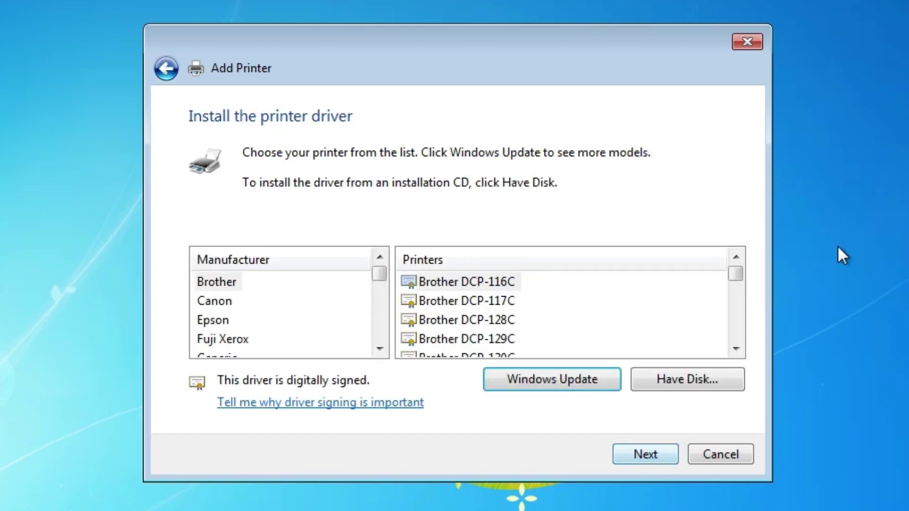
Choose to install the driver from disk and browse to the WINX86 folder inside the extracted L3110_x86_26201JAUsHomeExportAsiaML desktop folder
left_click(728, 376)
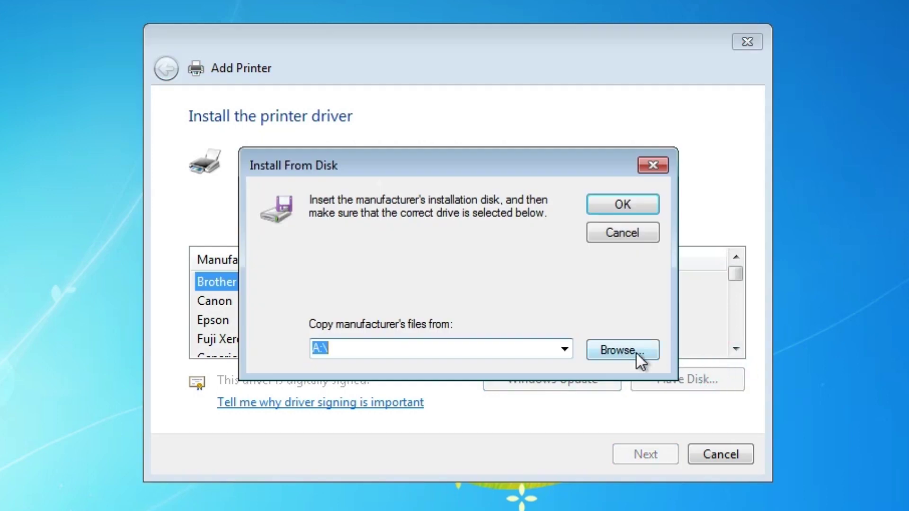
left_click(636, 352)
left_click(298, 204)
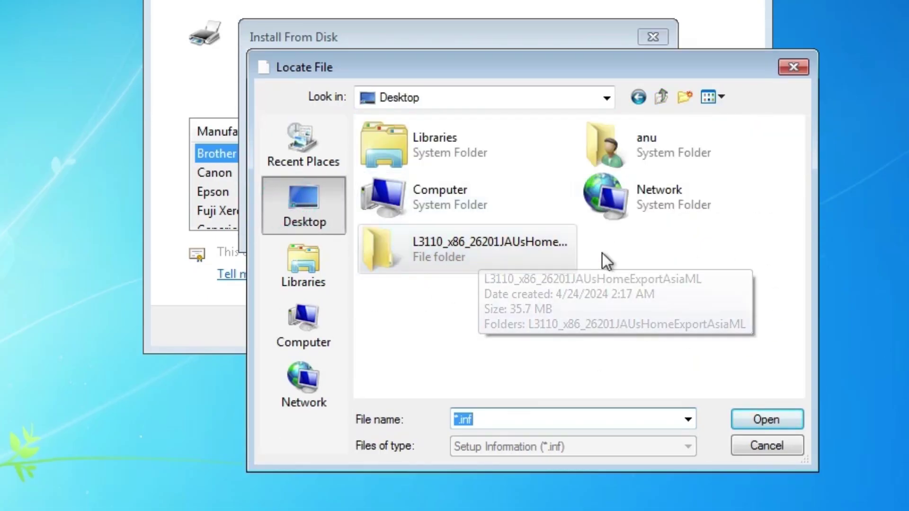
double_click(456, 246)
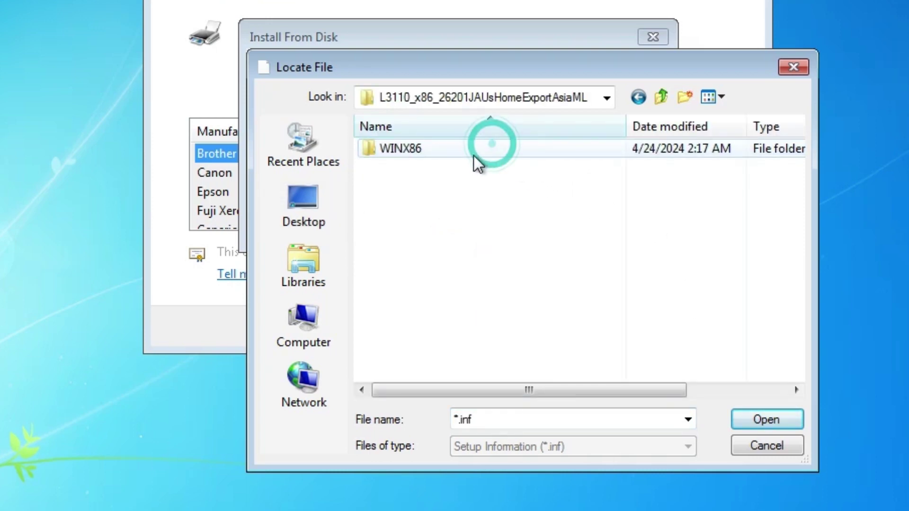
double_click(399, 145)
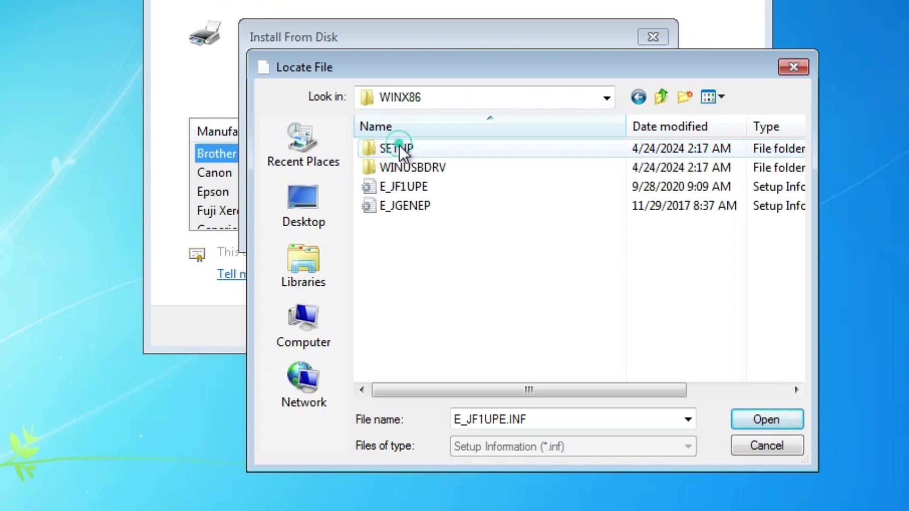
Select the E_JF1UPE setup information file rather than E_JGENEP and load the printer driver from it
left_click(428, 180)
left_click(425, 205)
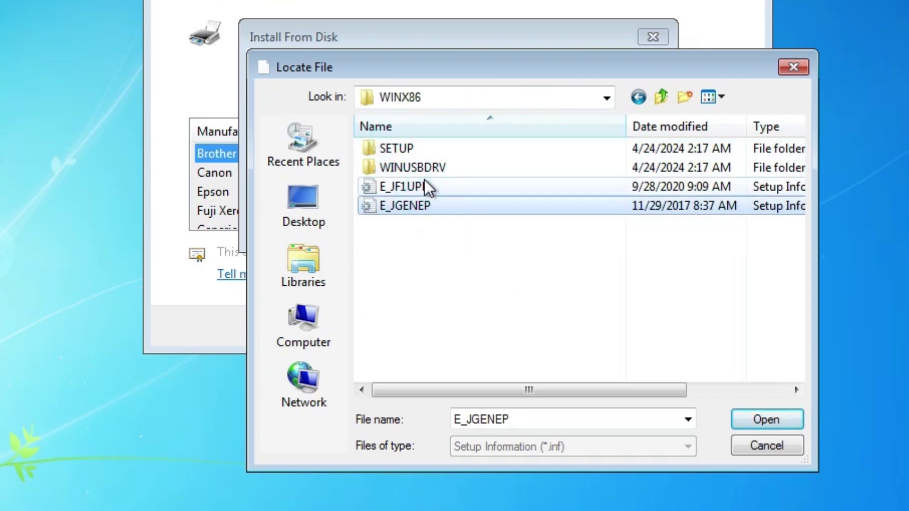
left_click(424, 185)
left_click(422, 205)
left_click(424, 185)
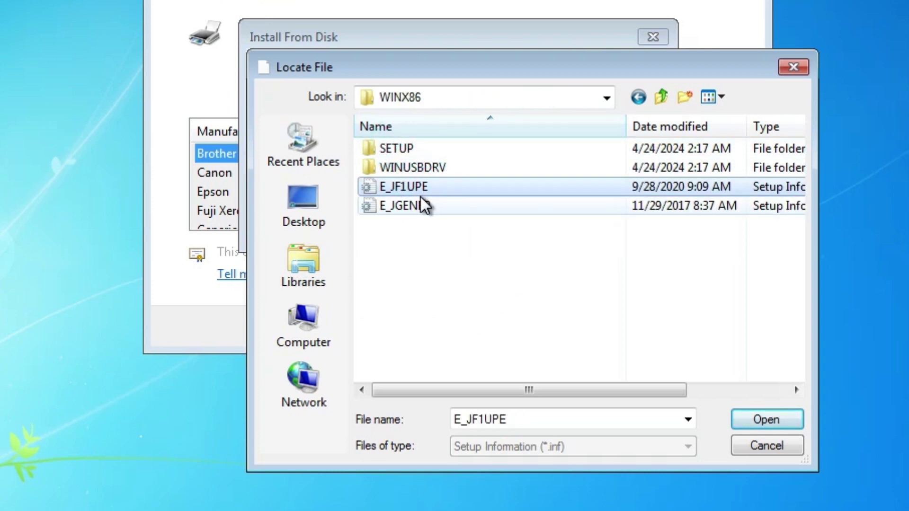
left_click(423, 203)
left_click(424, 188)
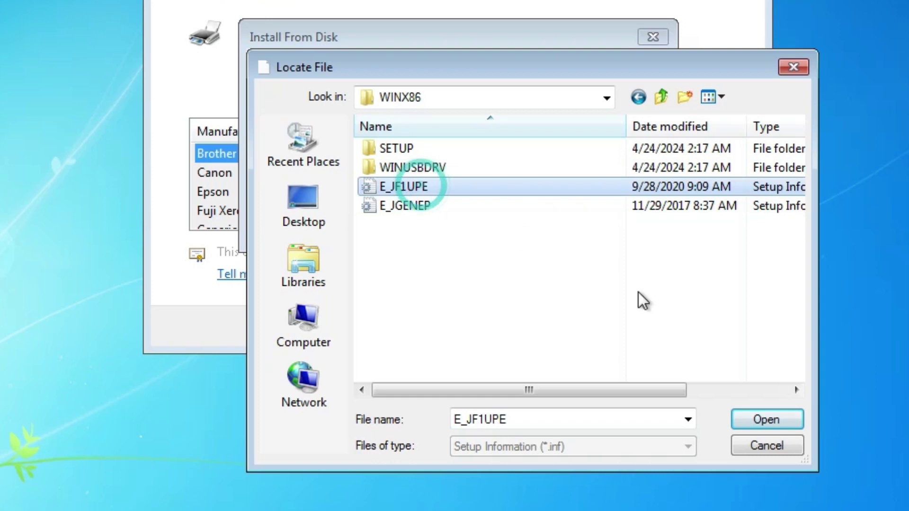
left_click(763, 422)
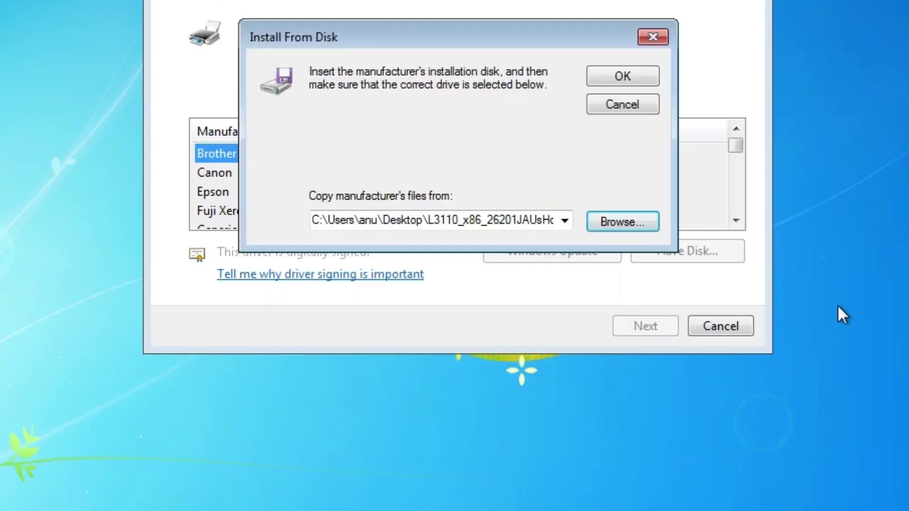
left_click(639, 200)
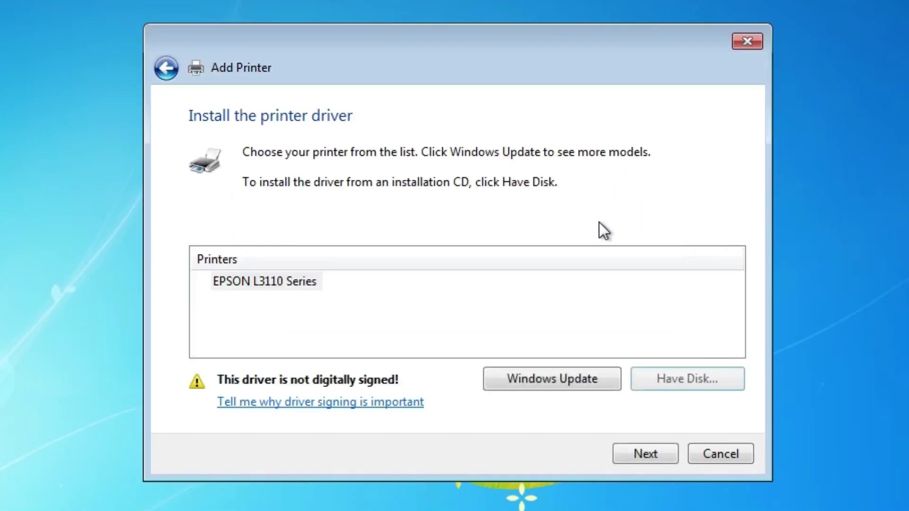
Select the EPSON L3110 Series driver, shorten the printer name to EPSON L3110, and continue with the installation
left_click(292, 286)
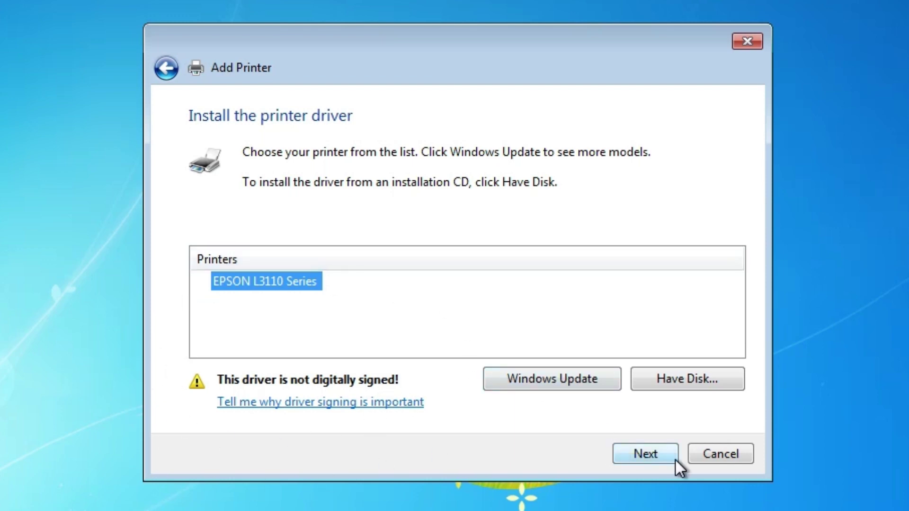
left_click(664, 453)
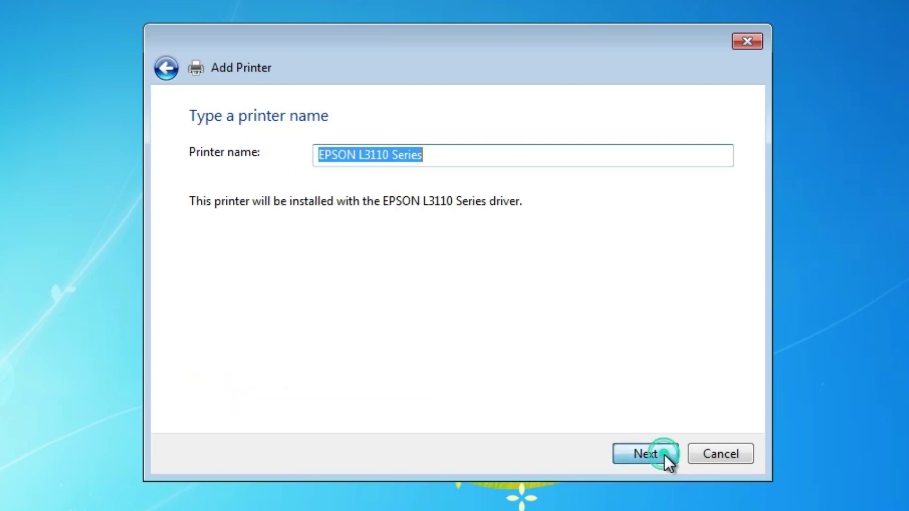
left_click(393, 159)
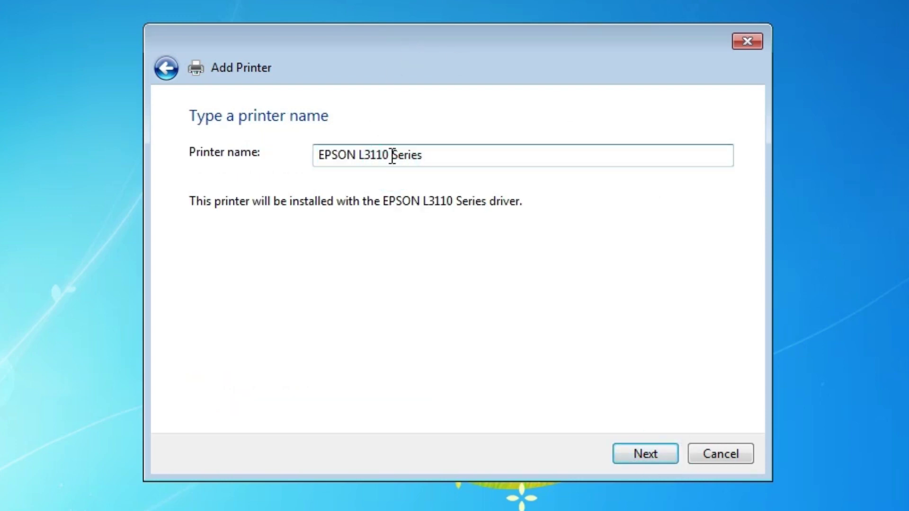
left_click_drag(389, 160, 558, 168)
key("BackSpace")
left_click(642, 454)
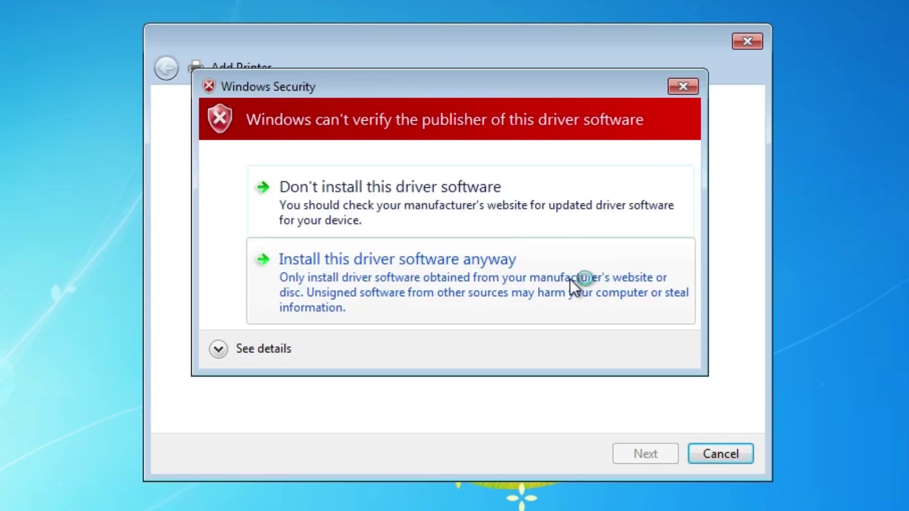
Allow the unverified driver software to install anyway and finish the Add Printer wizard without printing a test page
left_click(404, 277)
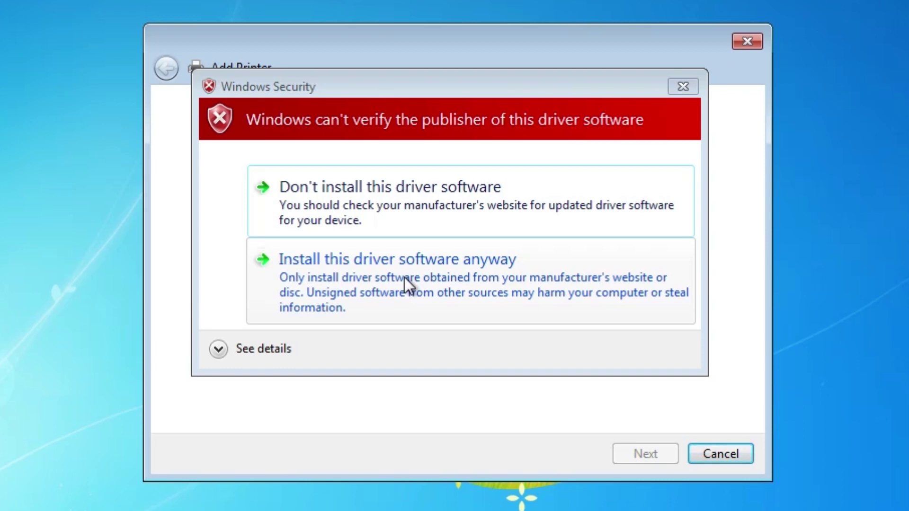
left_click(405, 277)
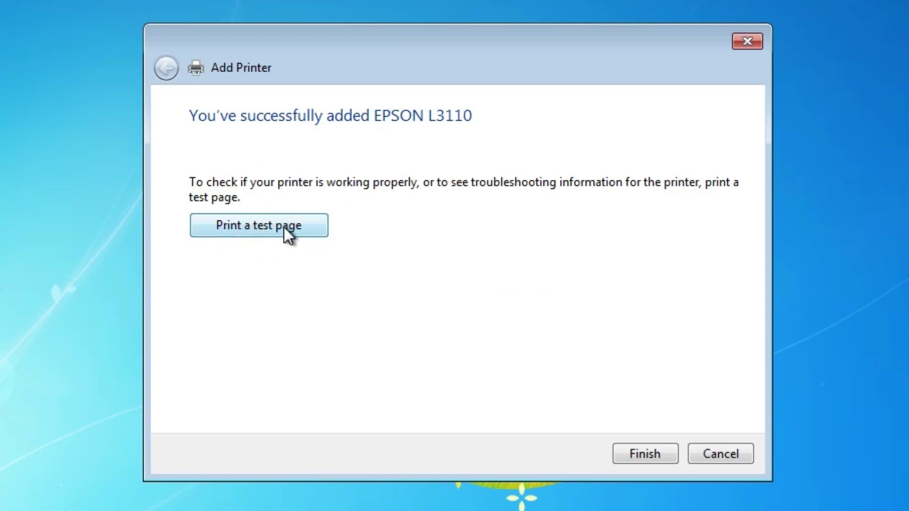
left_click(634, 455)
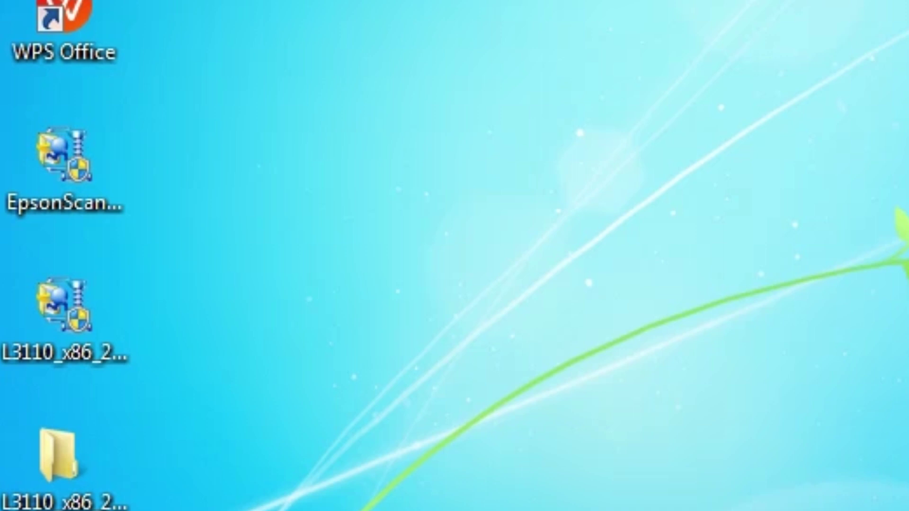
Run the EpsonScan2_L3110_65230_41_Signed_S.exe installer from the desktop, accept the license agreement, and complete the Epson Scan 2 setup
double_click(90, 195)
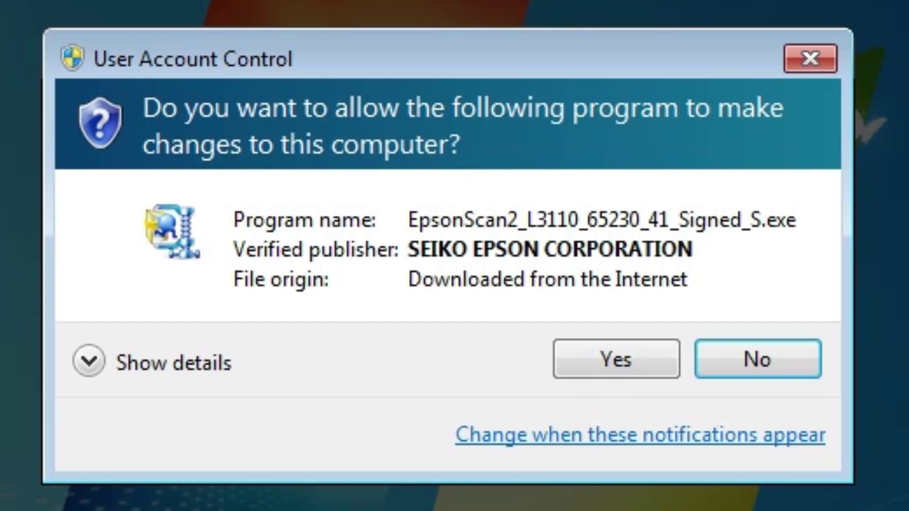
left_click(597, 372)
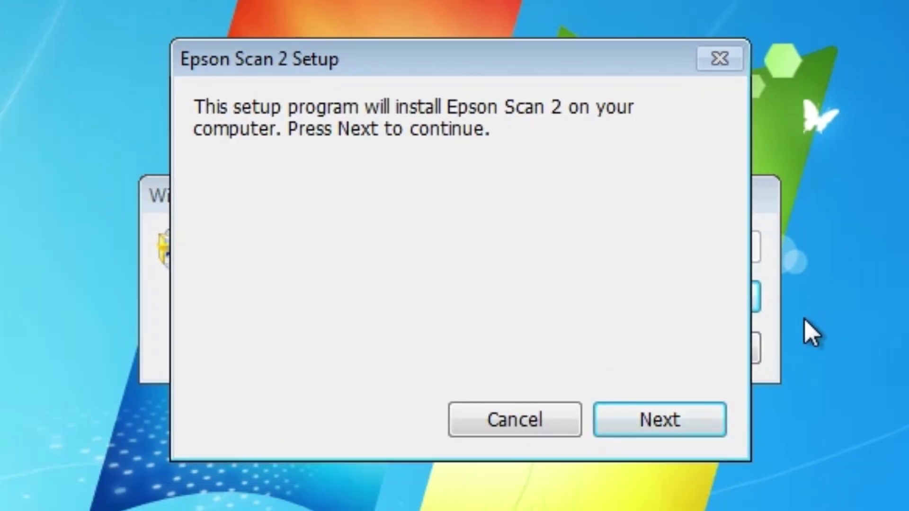
left_click(694, 408)
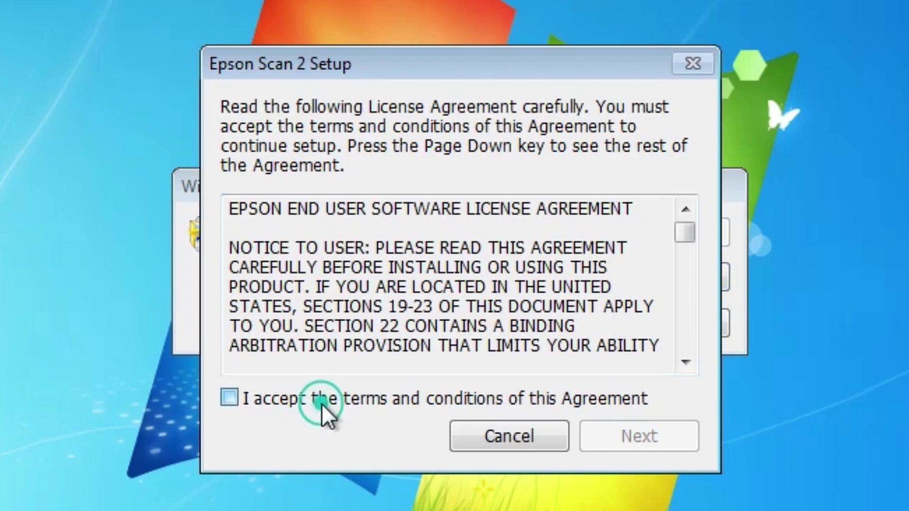
left_click(312, 422)
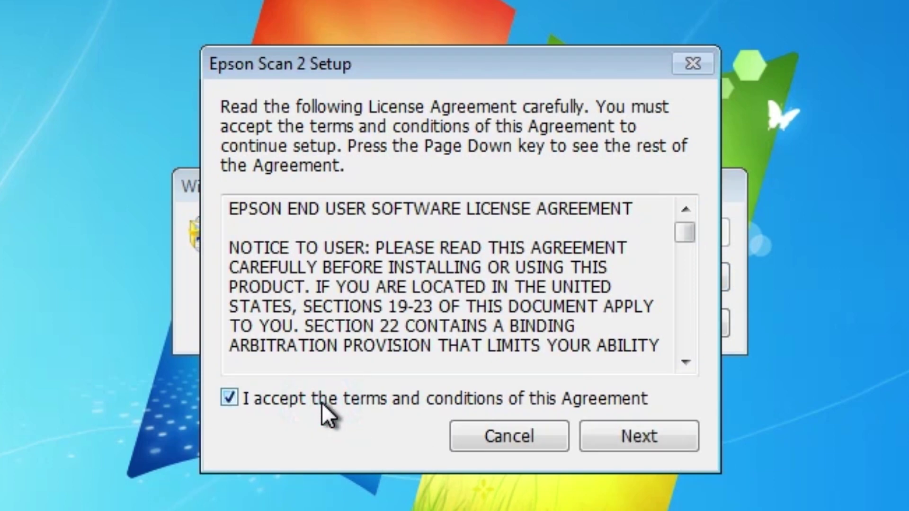
left_click(669, 439)
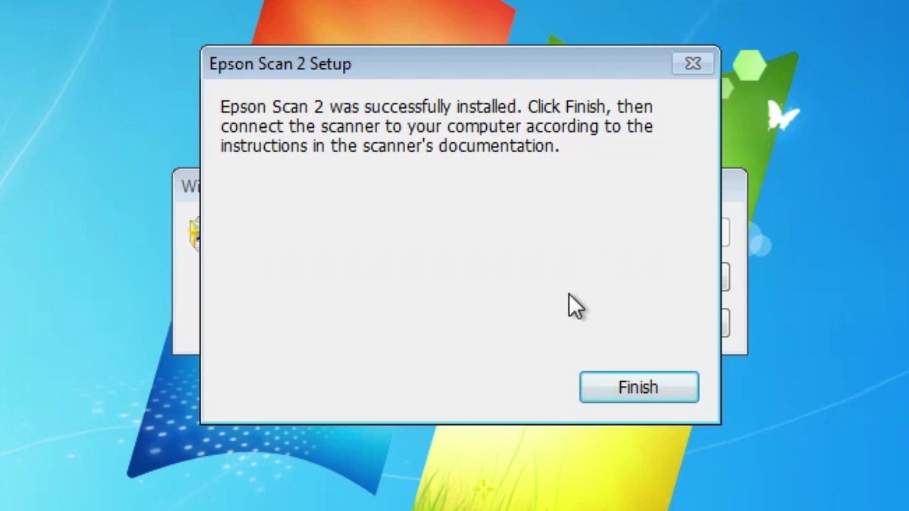
left_click(644, 384)
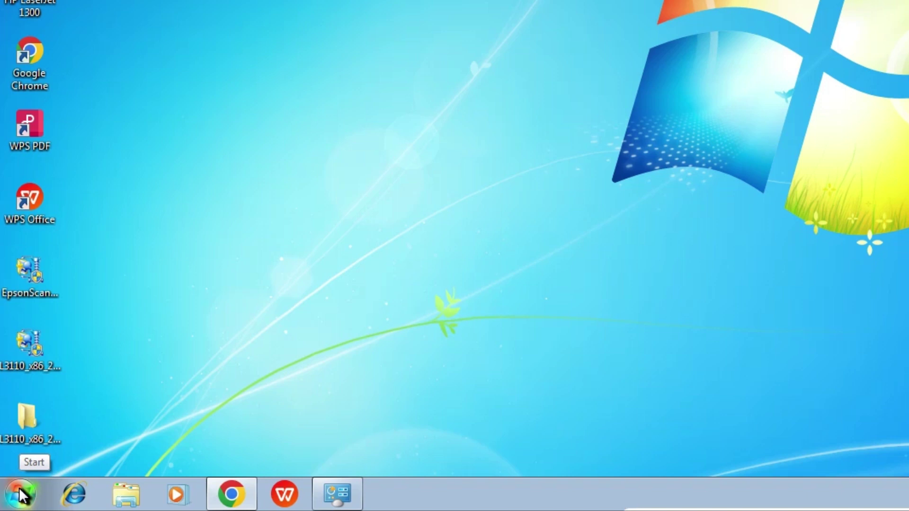
Open Devices and Printers from Control Panel to check the installed Epson device, and minimize the window
left_click(21, 495)
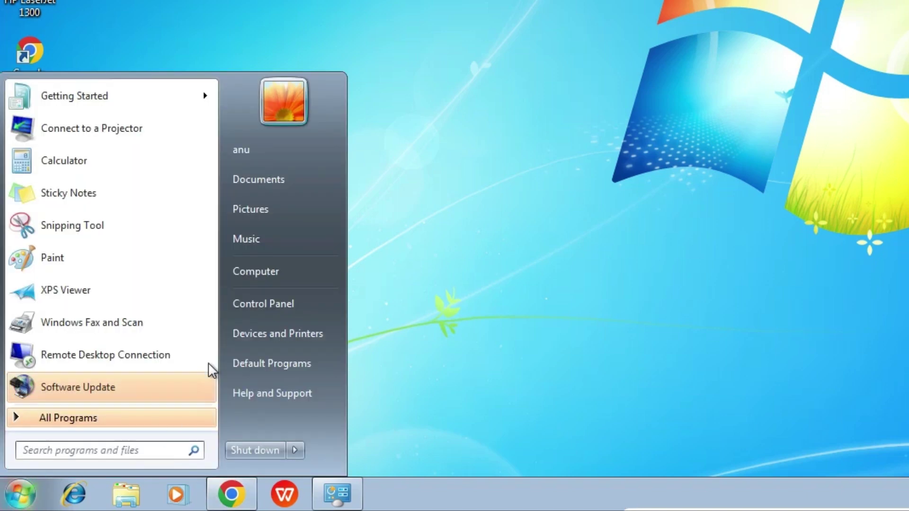
left_click(289, 306)
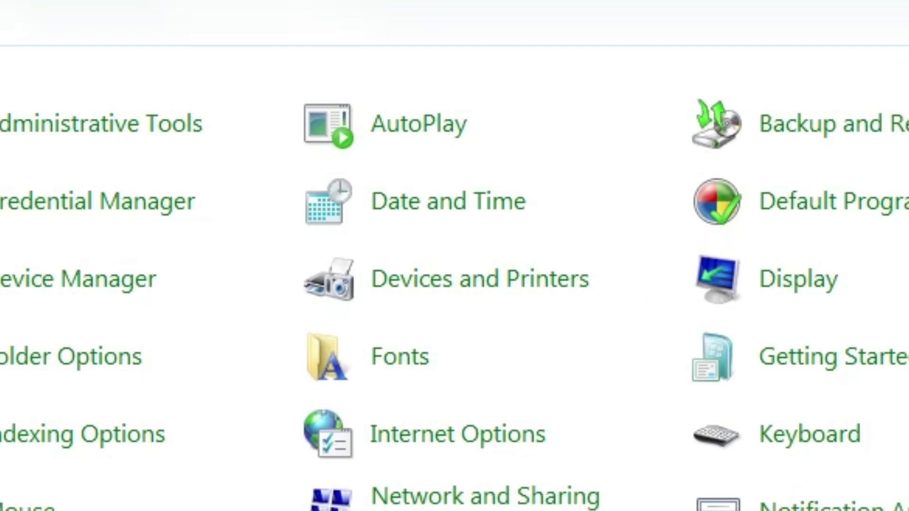
left_click(385, 280)
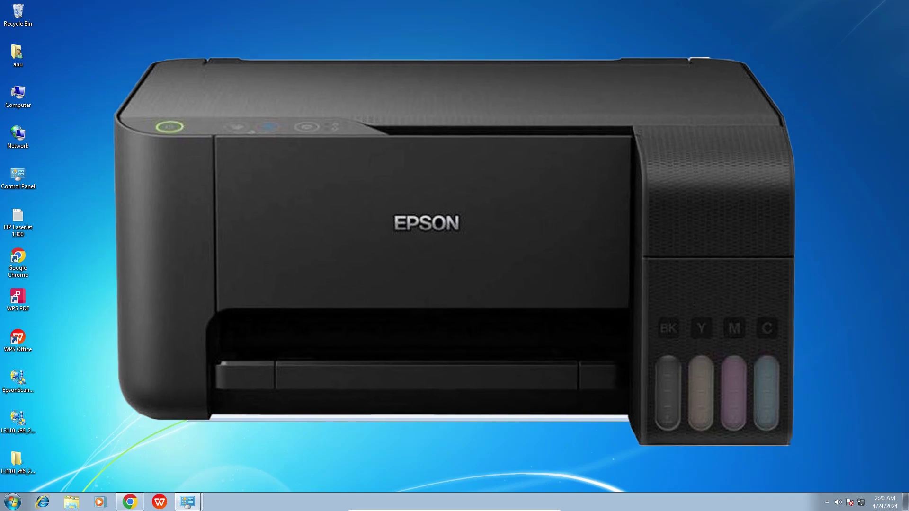
left_click(743, 111)
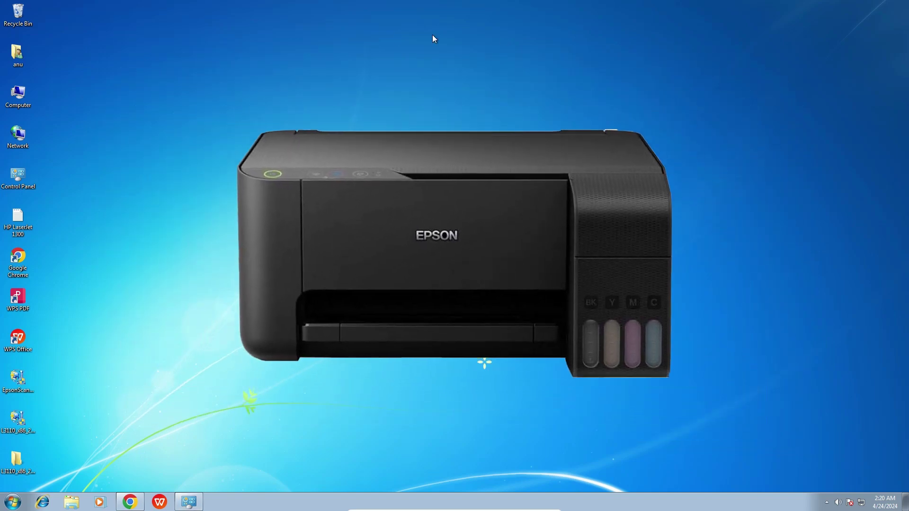